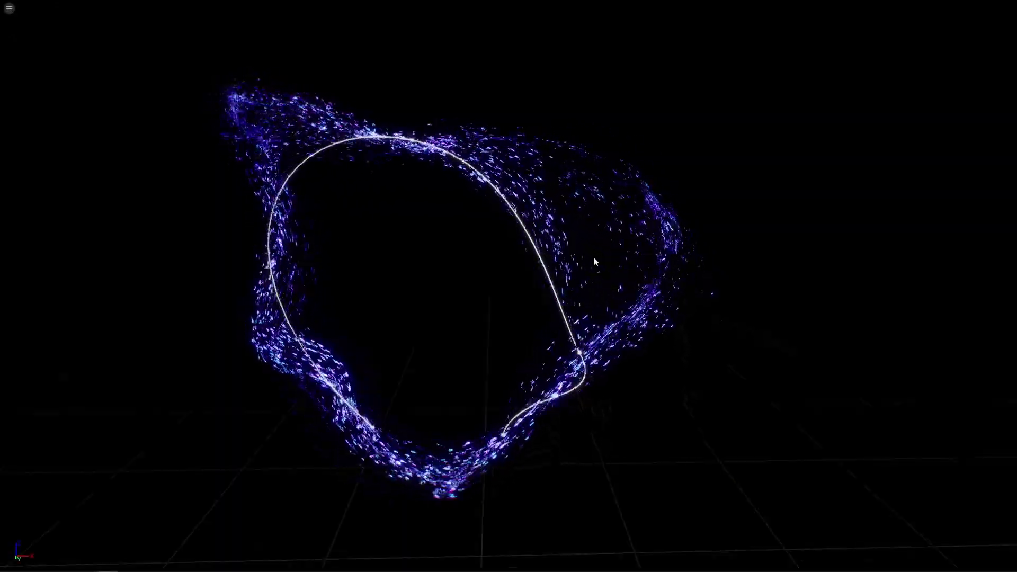
Reshape the particle spline by raising the spline point at the lower end of its straight side and rotating that point.
left_click(529, 236)
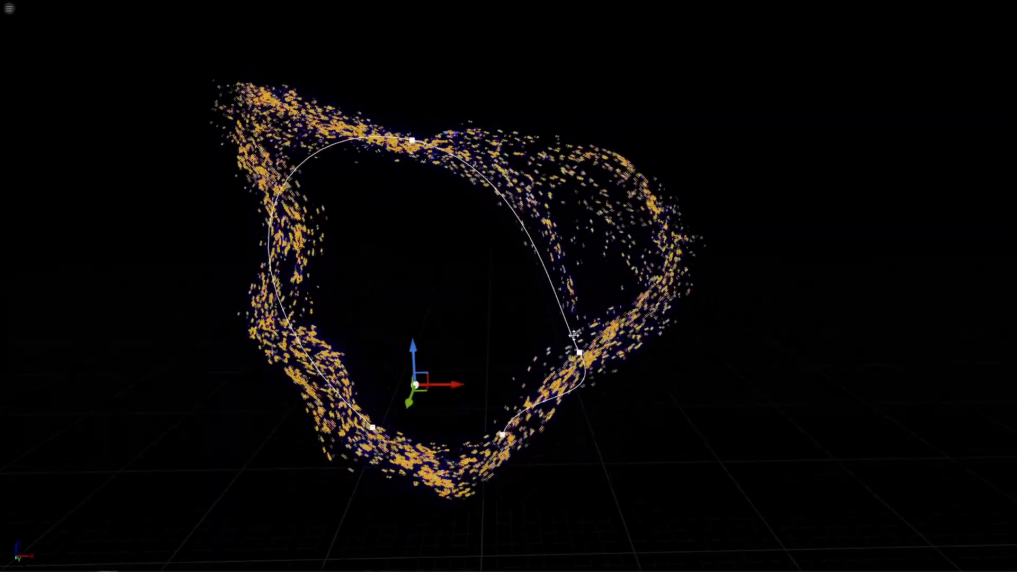
left_click(579, 352)
left_click_drag(578, 320, 581, 188)
key("e")
left_click_drag(552, 241, 576, 280)
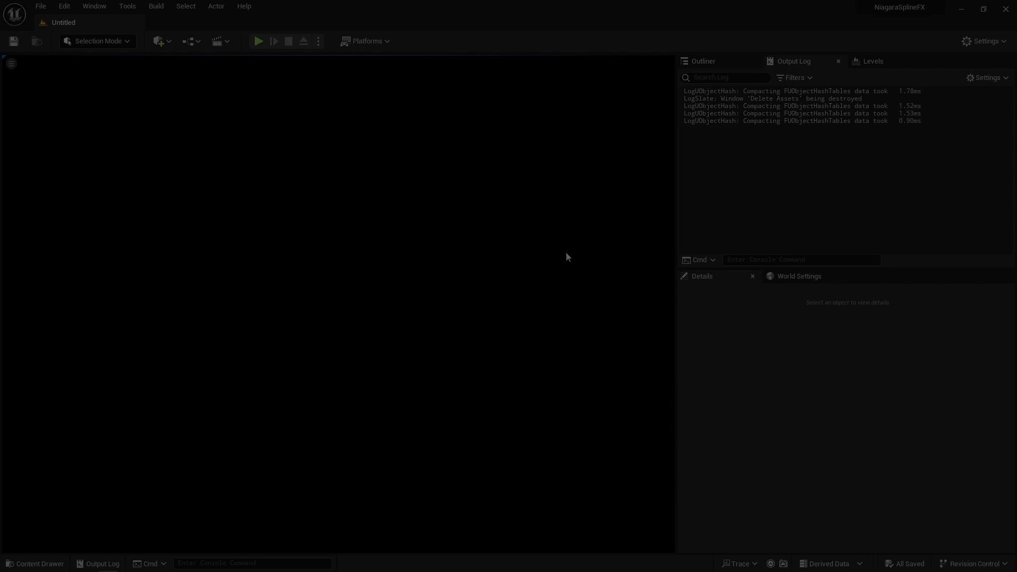
Create a new Blueprint Class based on Actor in the Video folder and open it for editing.
key("ctrl+space")
right_click(459, 446)
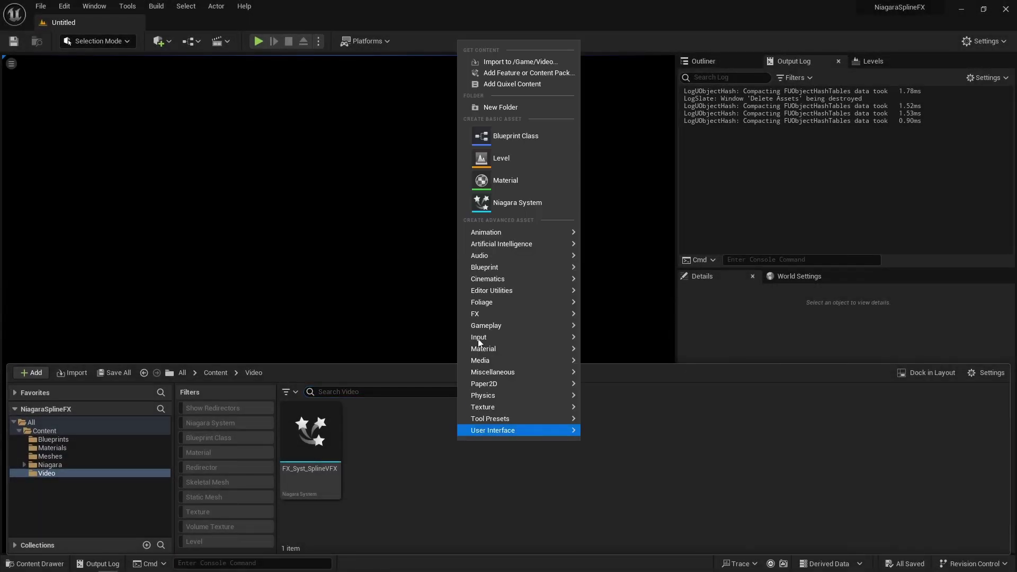
left_click(510, 139)
left_click(413, 212)
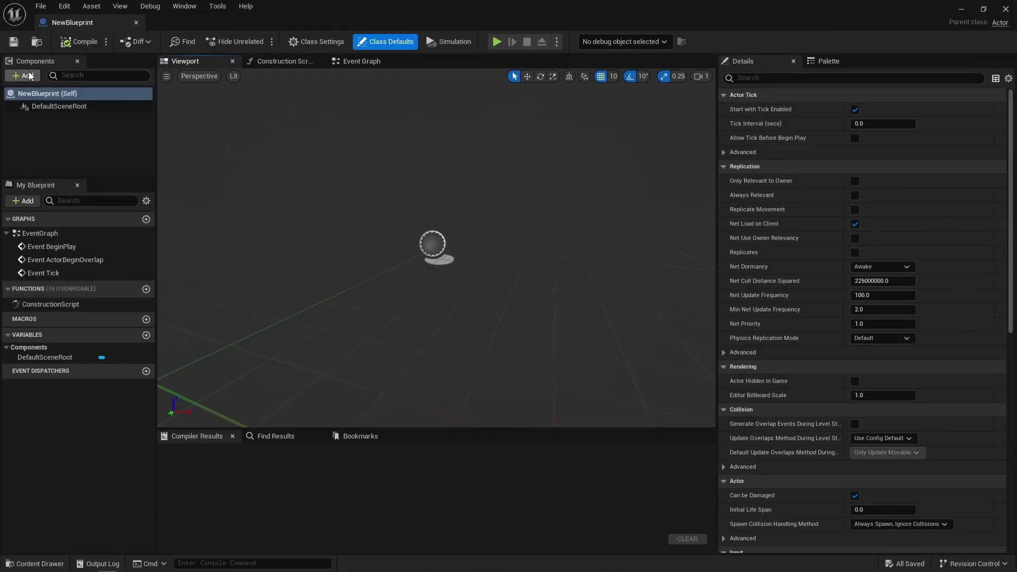
Add a Spline component to the new blueprint.
left_click(27, 76)
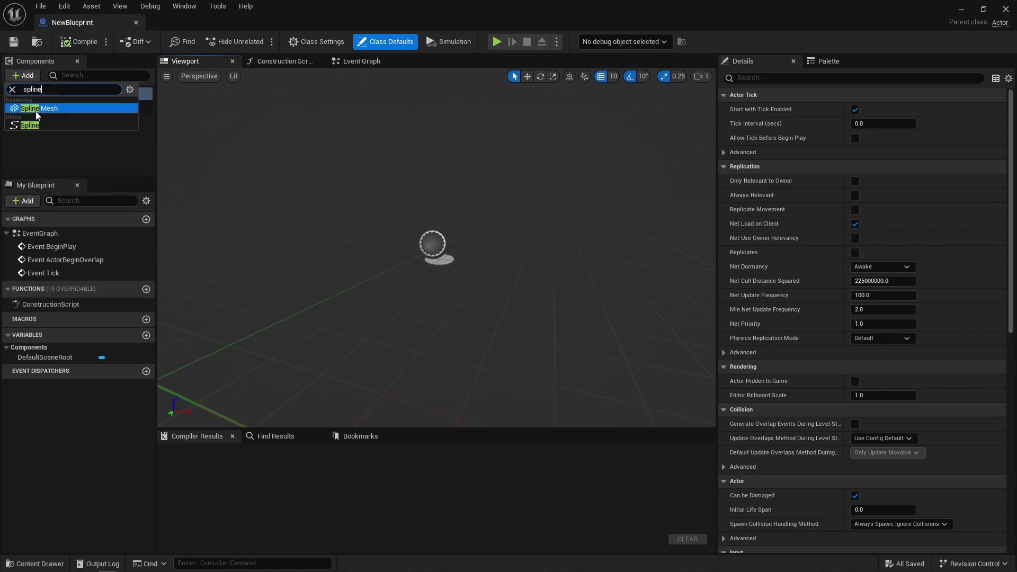
left_click(34, 124)
left_click(41, 143)
Add a Niagara Particle System component to the blueprint and assign FX_Syst_NiagaraSplineFX as its Niagara System Asset.
left_click(28, 76)
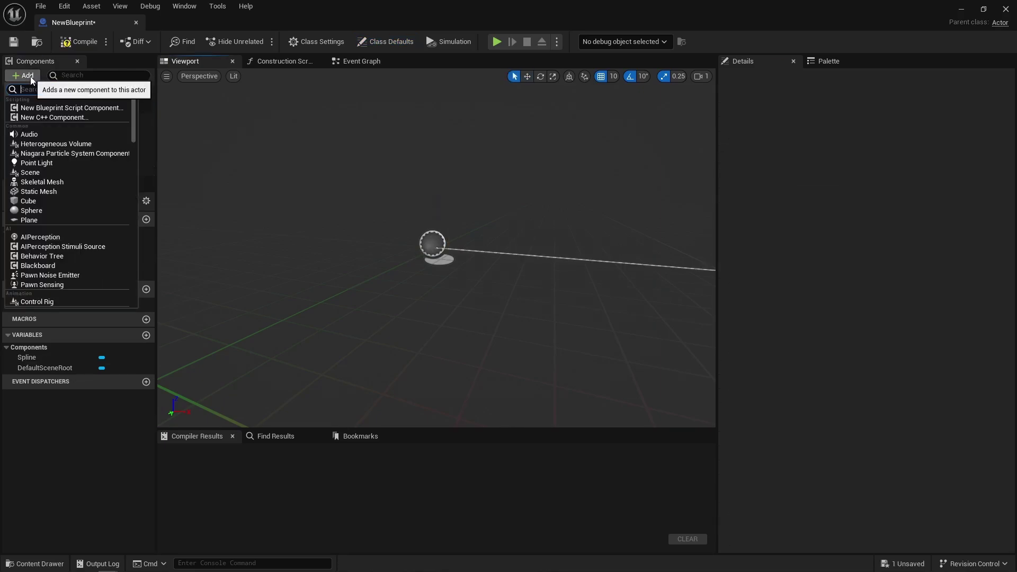
type("niagara")
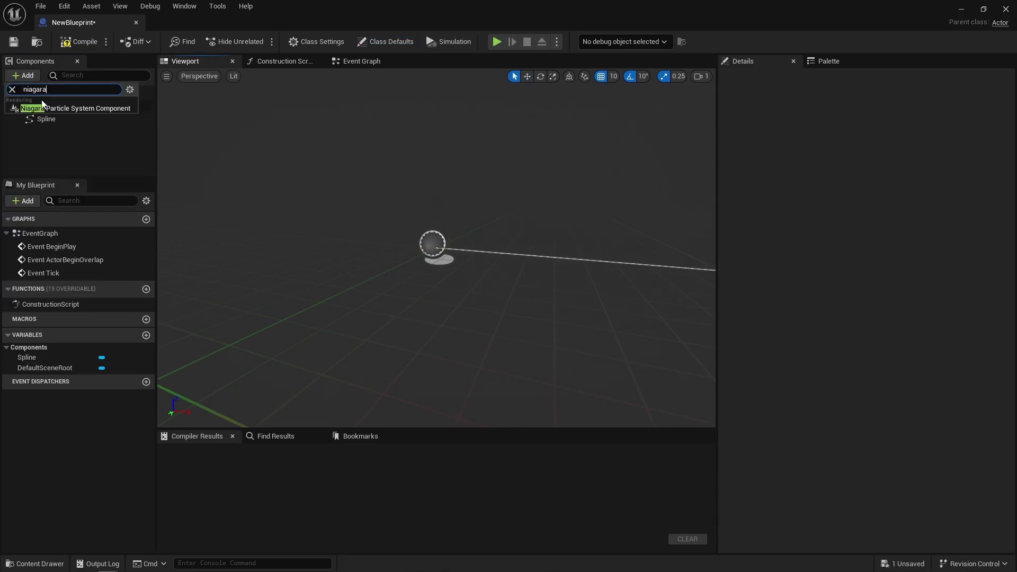
left_click(50, 108)
left_click(56, 148)
left_click(55, 119)
left_click(911, 270)
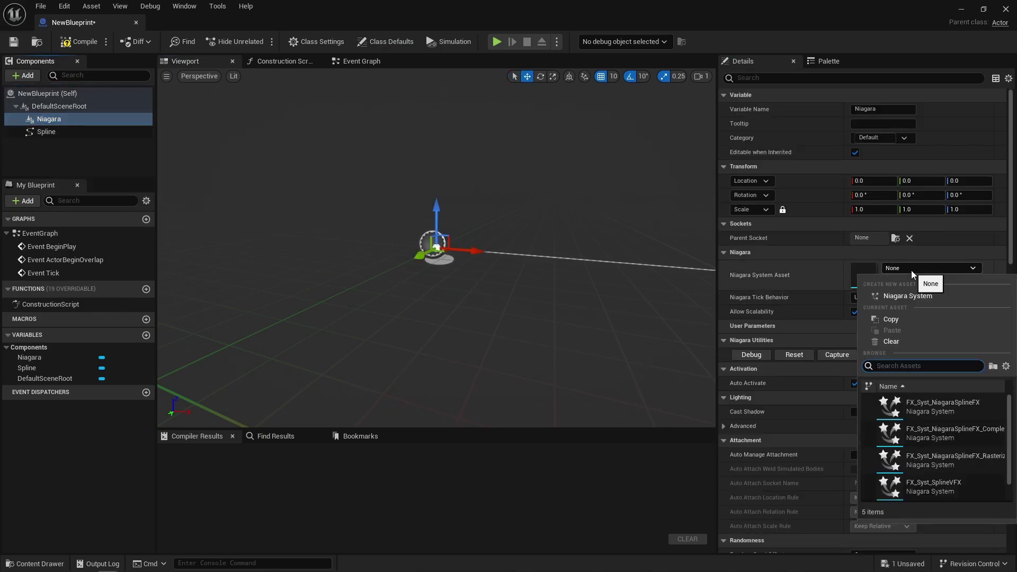
left_click(932, 400)
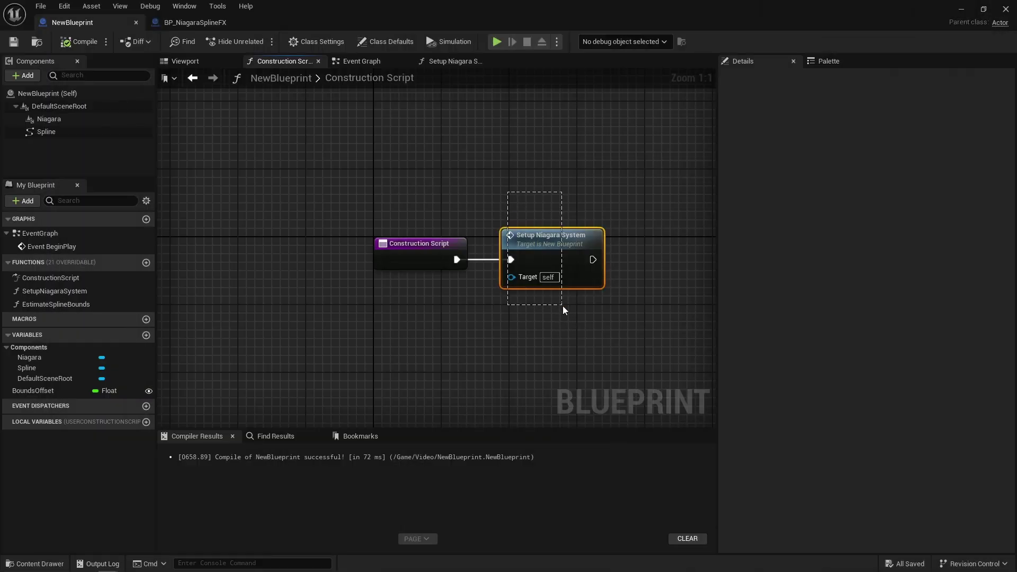
Examine the Setup Niagara System calls in the Construction Script and Event Graph, and open that function.
left_click_drag(508, 192, 562, 306)
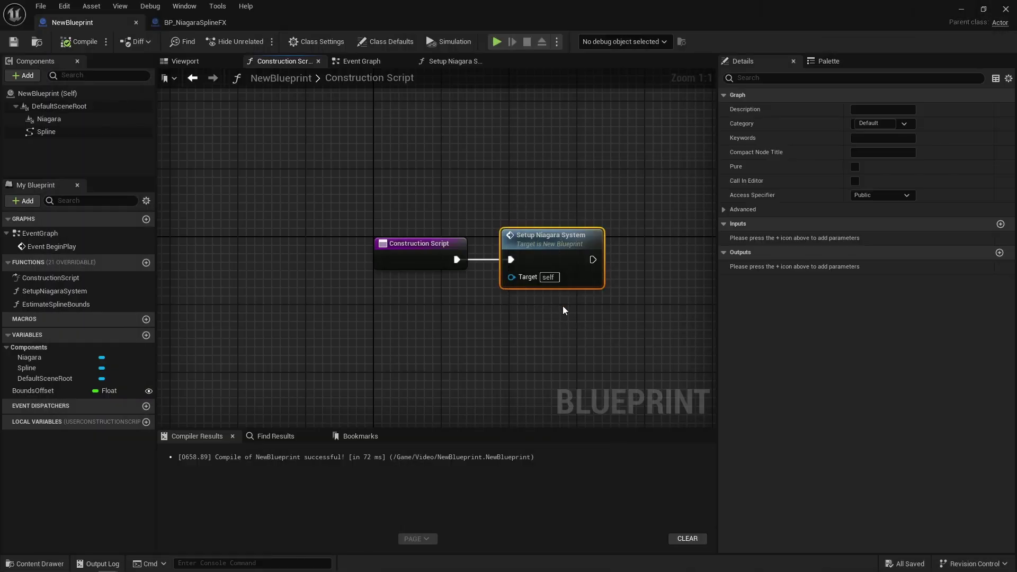
left_click(362, 61)
left_click_drag(540, 110, 646, 257)
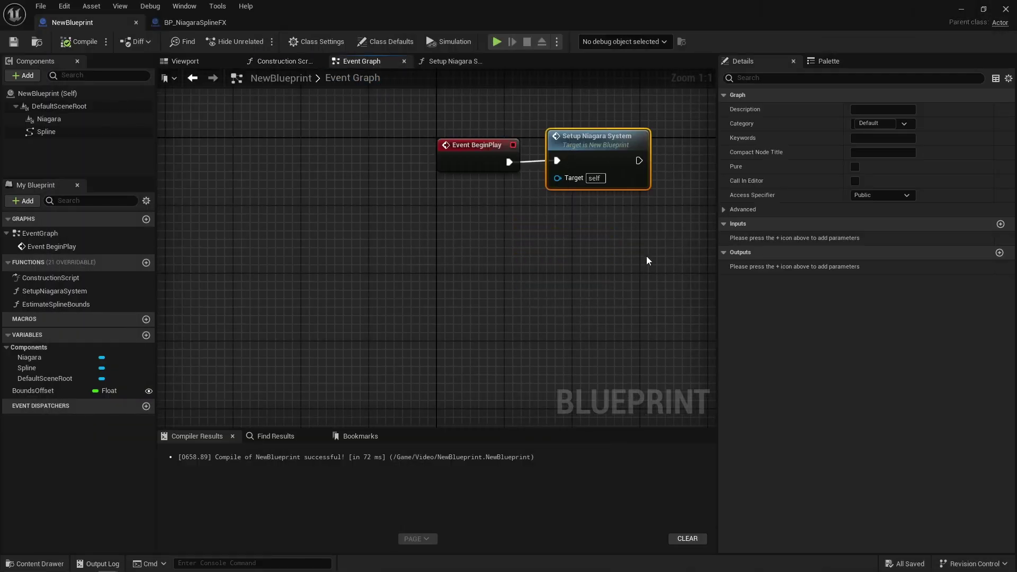
double_click(602, 158)
Examine how Setup Niagara System passes the Spline component to the Niagara variable and sets the system's fixed bounds.
scroll(339, 233, "up", 1)
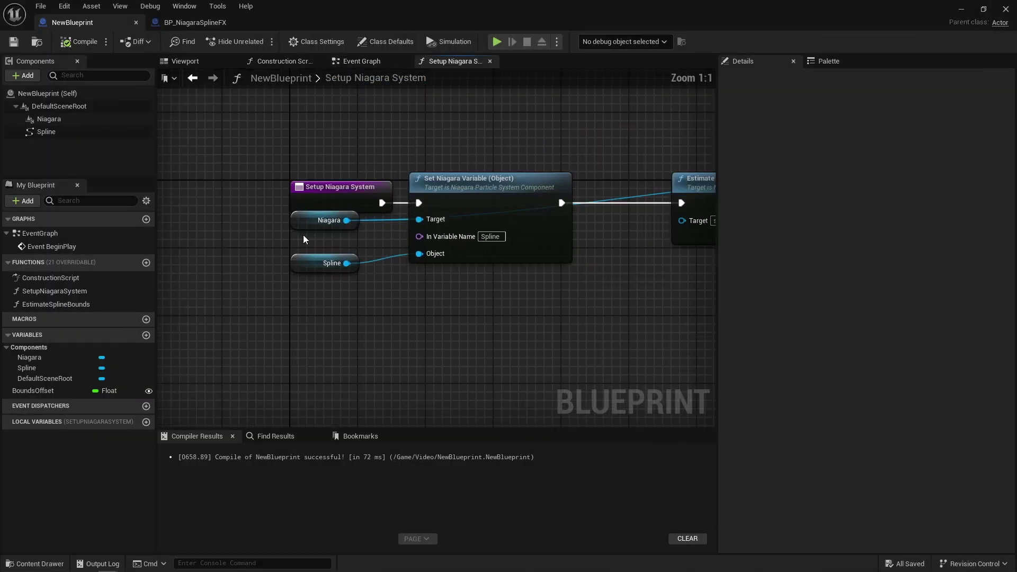
left_click_drag(345, 225, 345, 225)
left_click(522, 231)
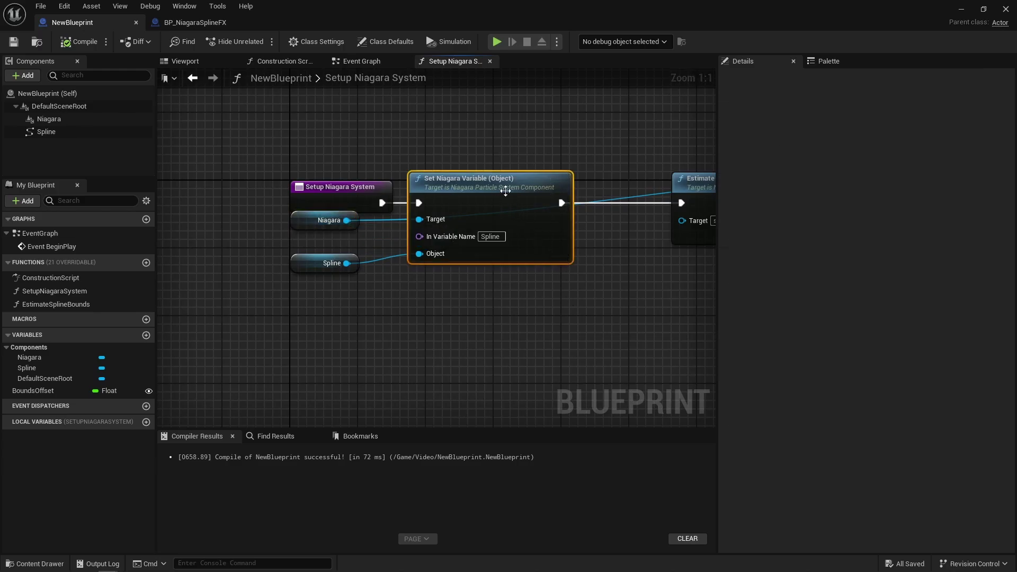
left_click(460, 296)
left_click(317, 263)
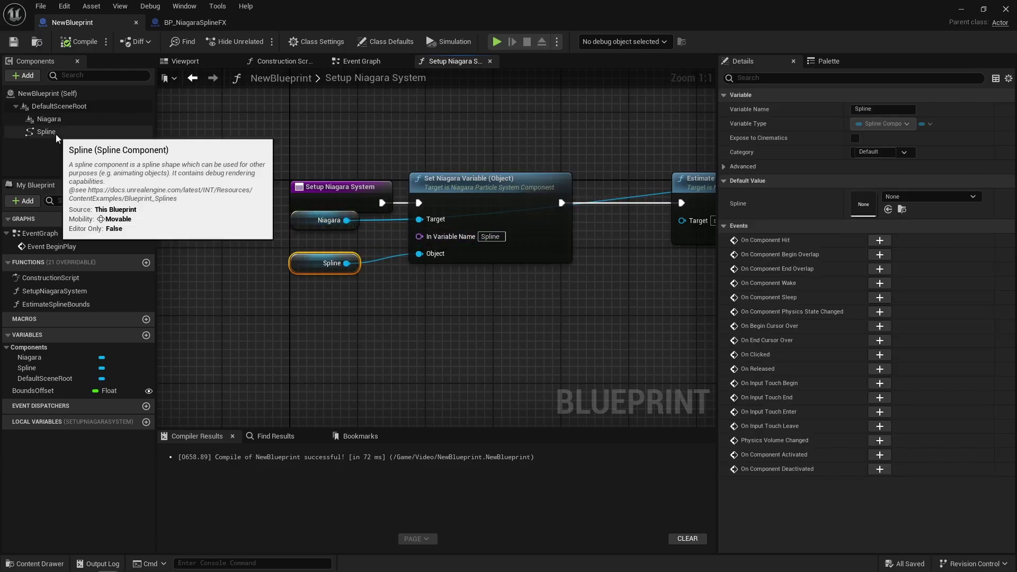
left_click(605, 144)
right_click_drag(609, 147, 169, 143)
left_click_drag(451, 121, 538, 249)
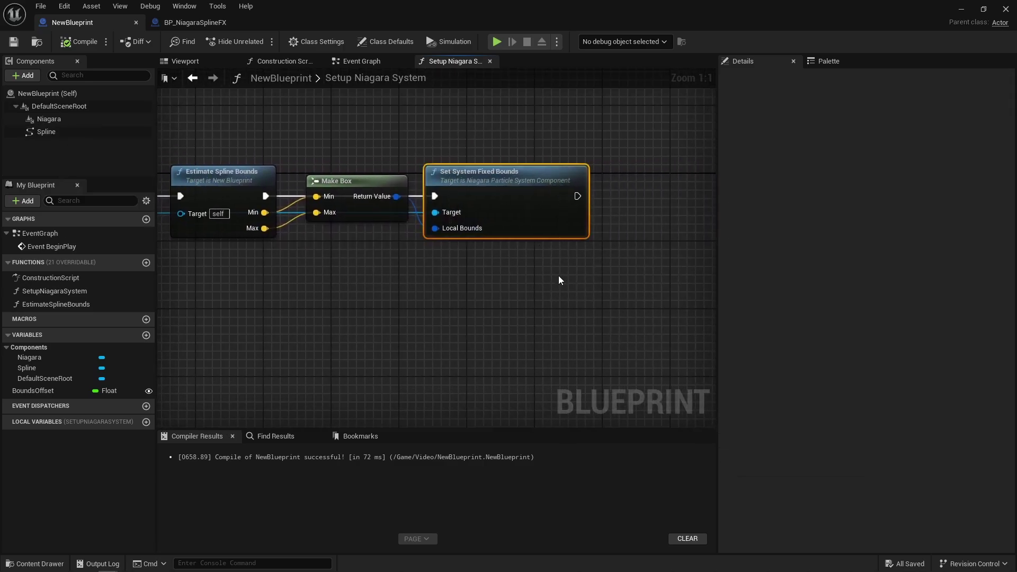
Add a Get Component Bounds node fed by the Spline component below the bounds nodes, and delete both nodes.
left_click_drag(65, 133, 431, 316)
type("compon bound")
key("Return")
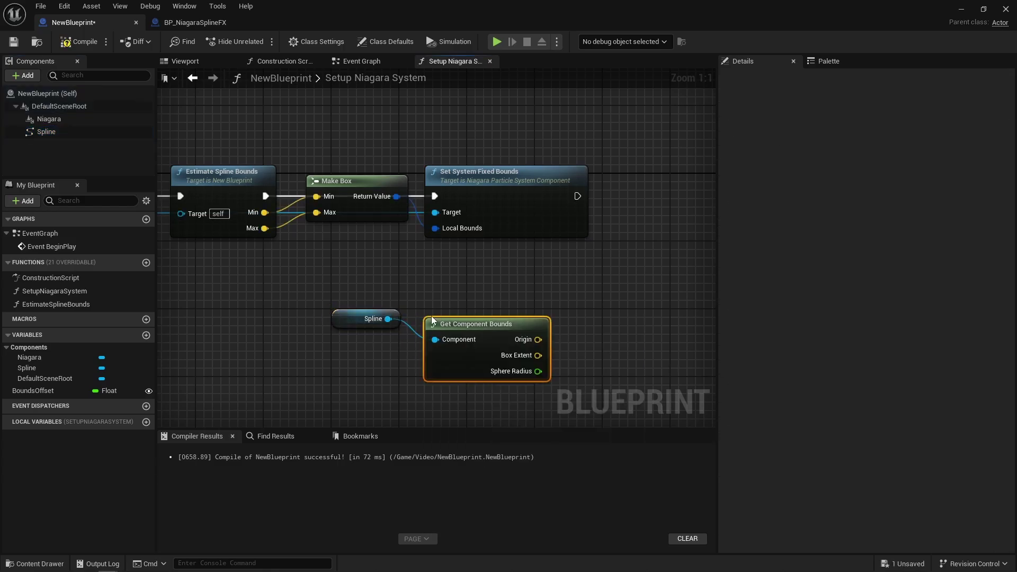
left_click_drag(381, 277, 586, 421)
key("Delete")
Open the Estimate Spline Bounds function and examine its sampling loop and the minimum and maximum vector calculations.
right_click_drag(405, 268, 454, 264)
double_click(341, 202)
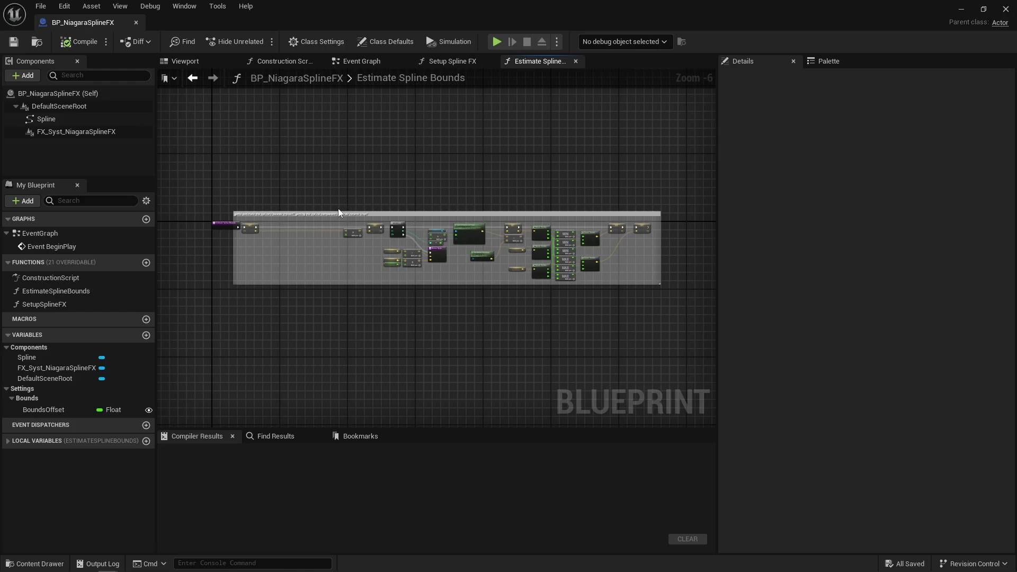
scroll(304, 243, "up", 3)
right_click_drag(305, 246, 283, 266)
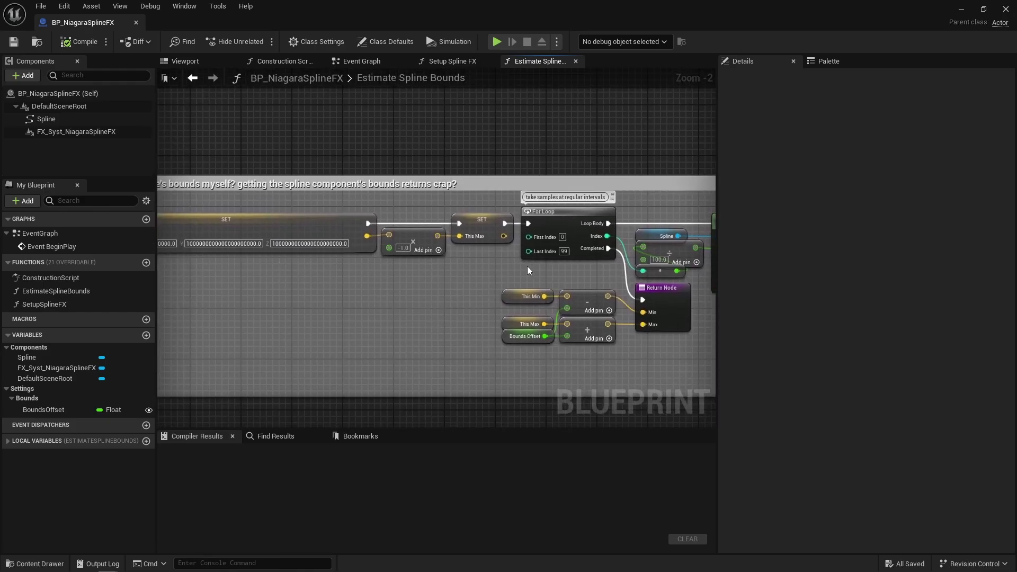
right_click_drag(527, 267, 377, 265)
left_click(440, 226)
right_click_drag(561, 270, 357, 264)
right_click_drag(572, 273, 322, 259)
left_click_drag(323, 259, 525, 361)
left_click_drag(618, 242, 664, 212)
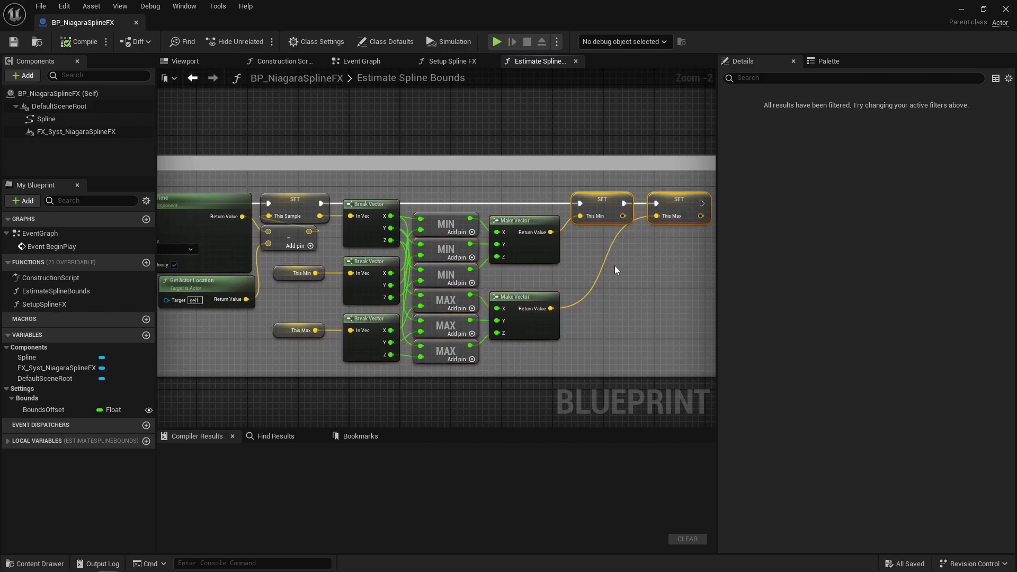
Inspect the function's Bounds Offset variable, and review the BP_NiagaraSplineFX Event Graph and Niagara component.
right_click_drag(614, 265, 715, 251)
left_click(404, 306)
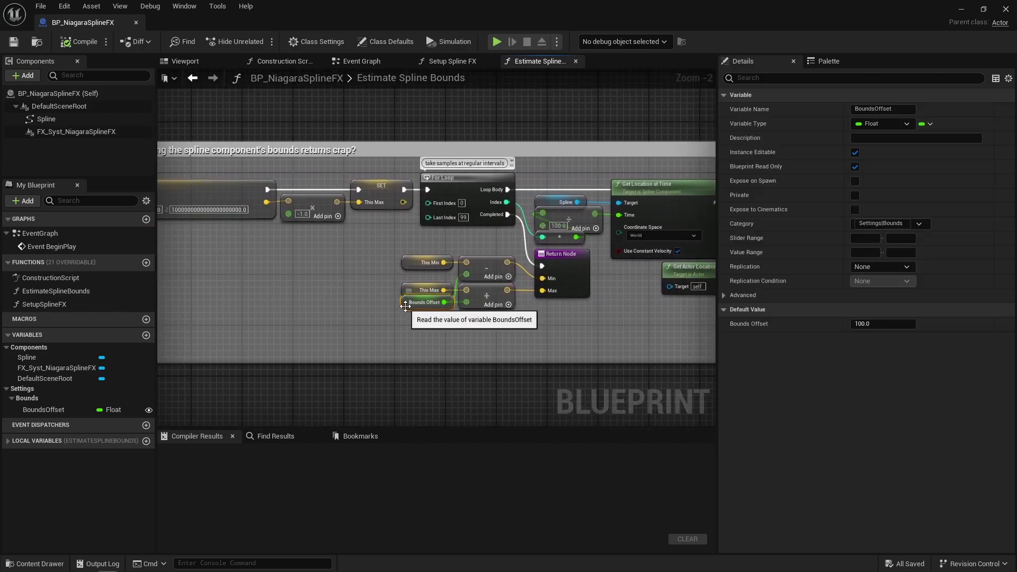
left_click(443, 328)
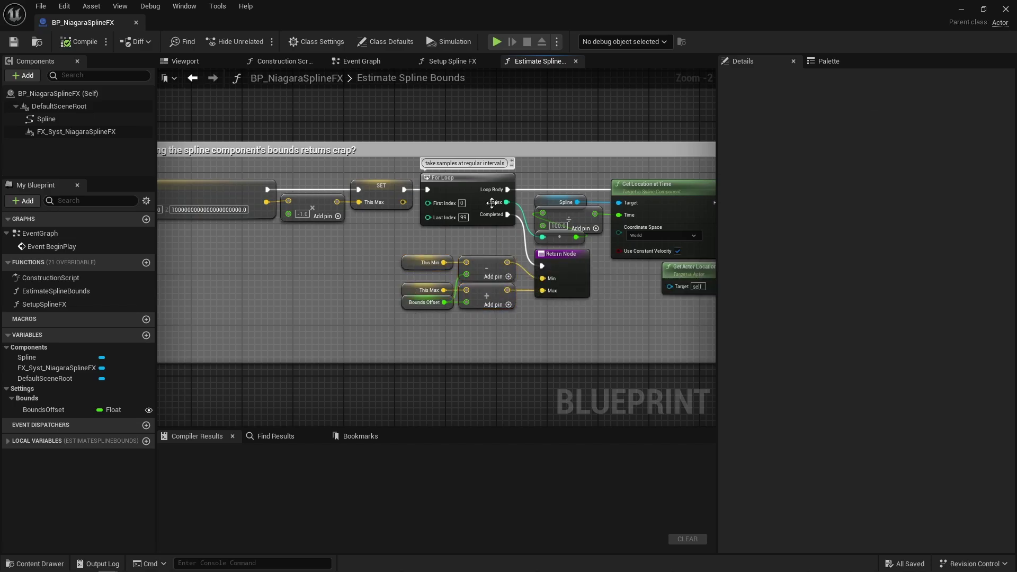
left_click(385, 63)
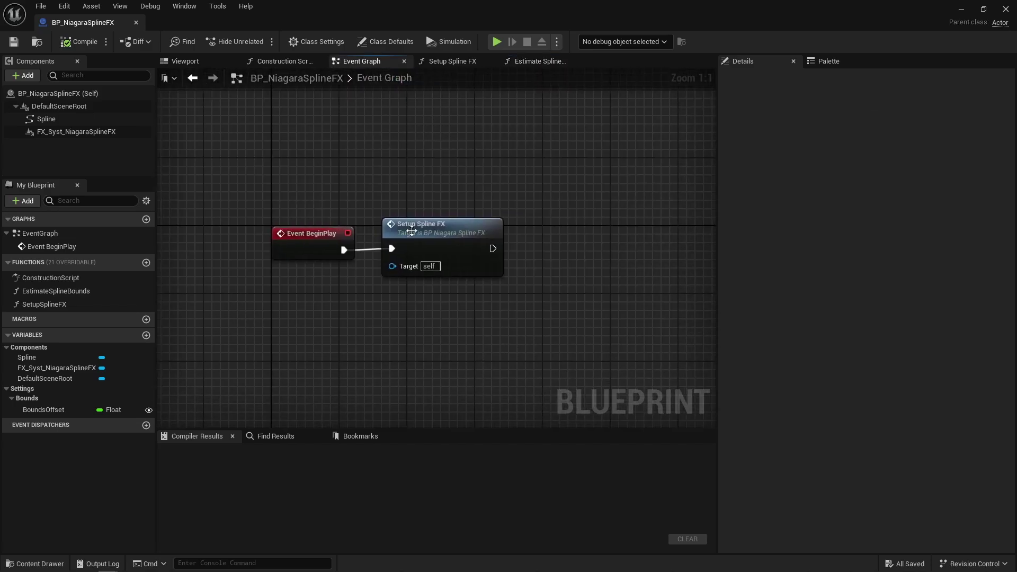
left_click(103, 132)
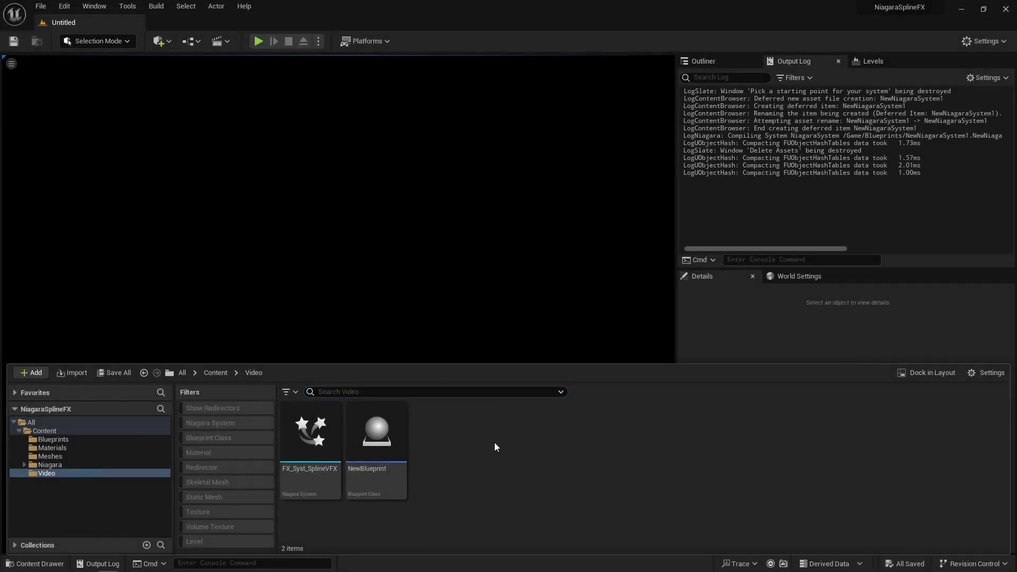
Create an empty Niagara System asset in the Video folder.
right_click(494, 447)
mouse_move(605, 316)
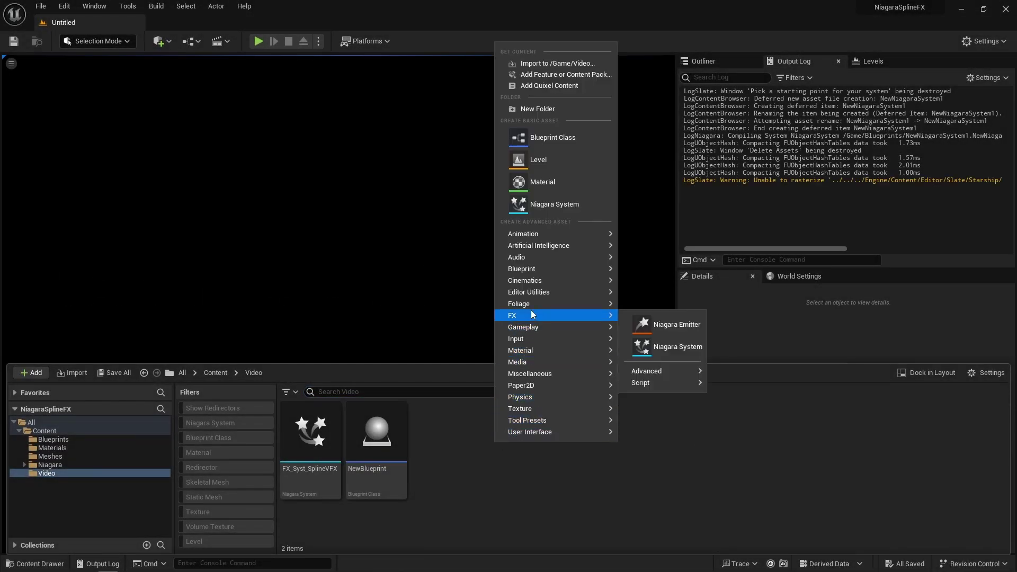
left_click(672, 344)
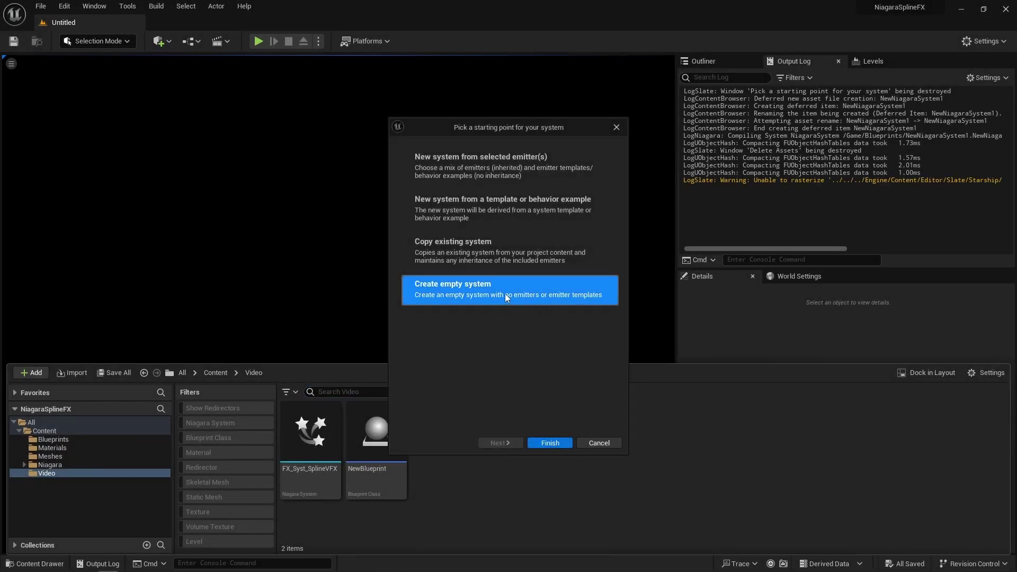
left_click(549, 442)
key("Return")
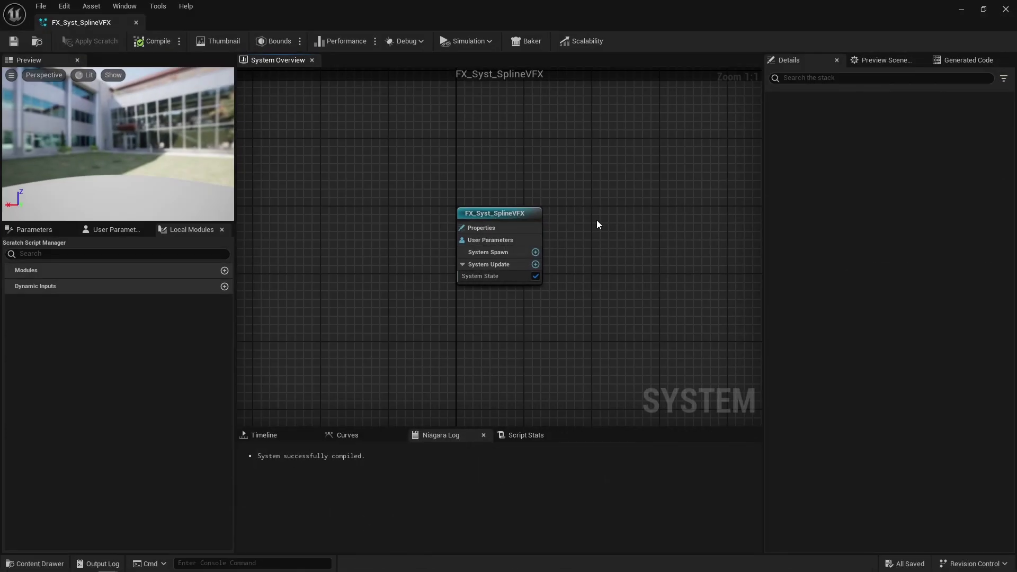
Add an emitter to FX_Syst_SplineVFX from the Empty template.
right_click(597, 221)
left_click(624, 241)
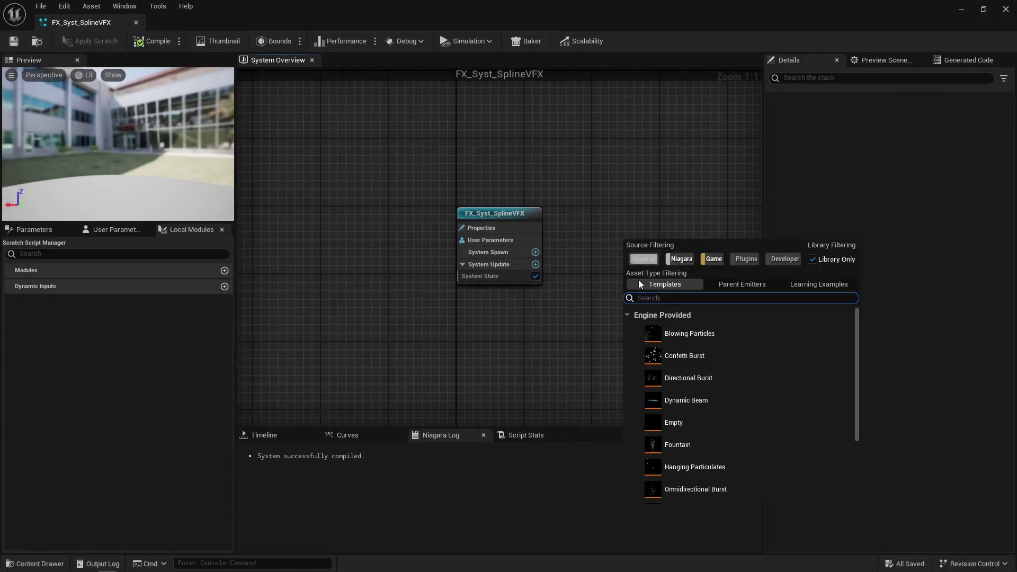
double_click(681, 421)
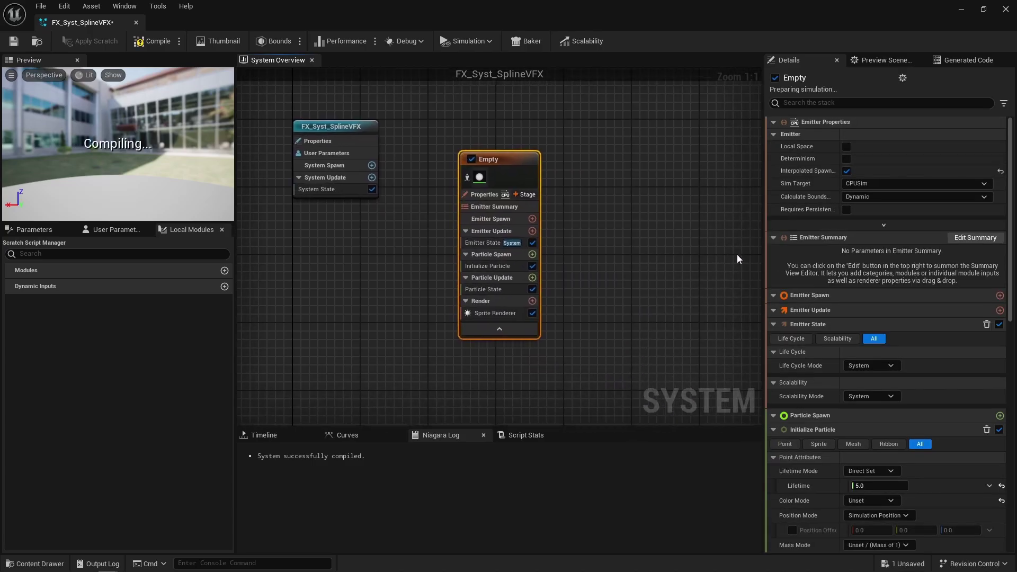
Set the Empty emitter's Sim Target to GPUCompute Sim and change its Calculate Bounds Mode.
left_click(873, 184)
left_click(869, 202)
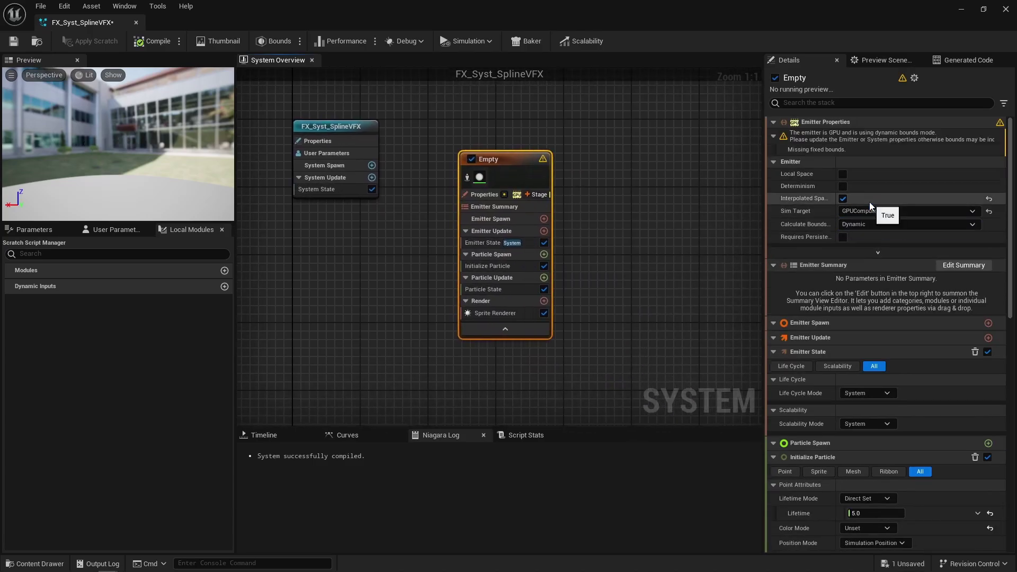
left_click(862, 224)
left_click(859, 253)
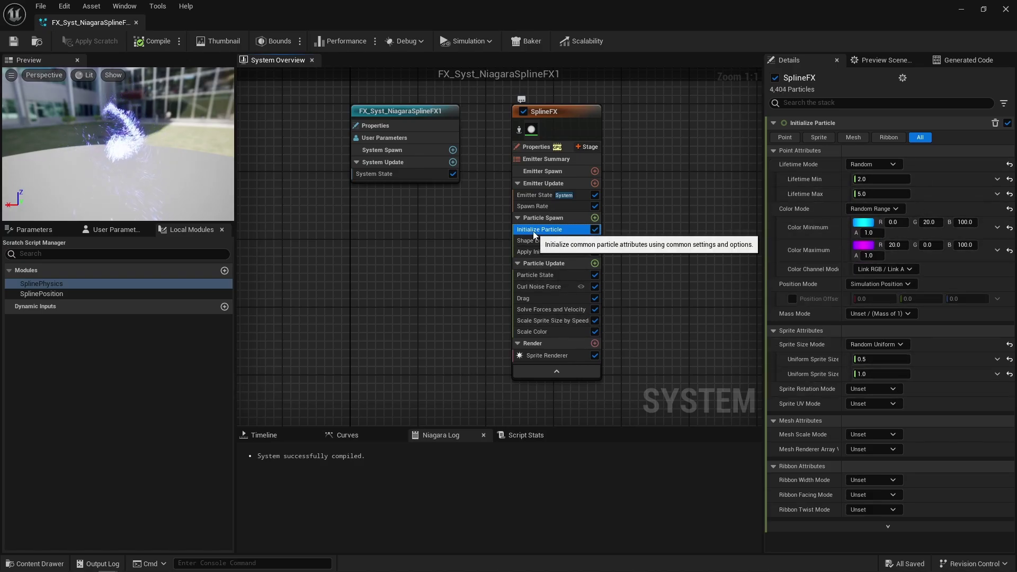
Review the SplineFX emitter's module settings, from Spawn Rate and Shape Location through the force modules to Scale Sprite Size by Speed and Scale Color.
left_click(535, 206)
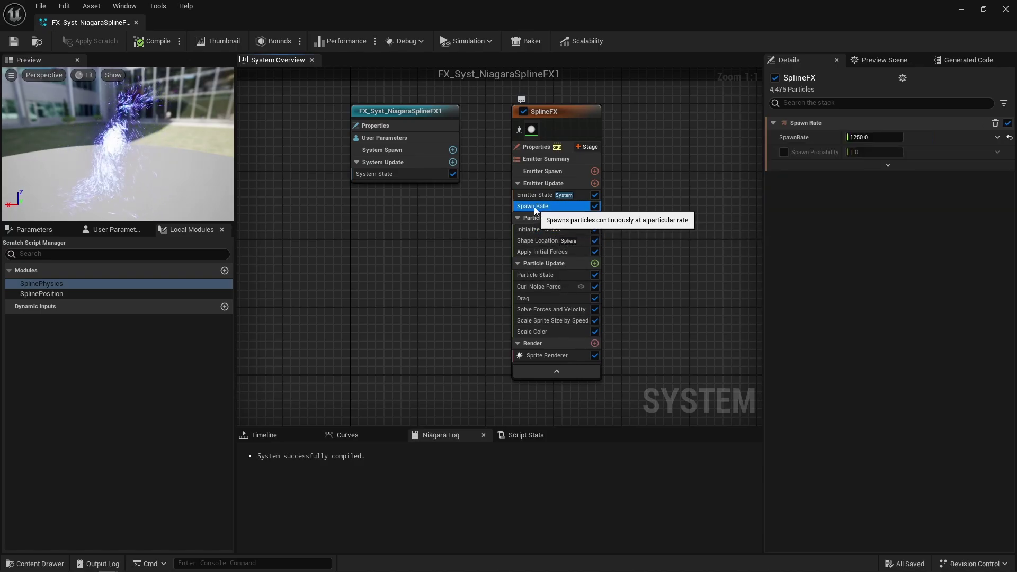
left_click(535, 241)
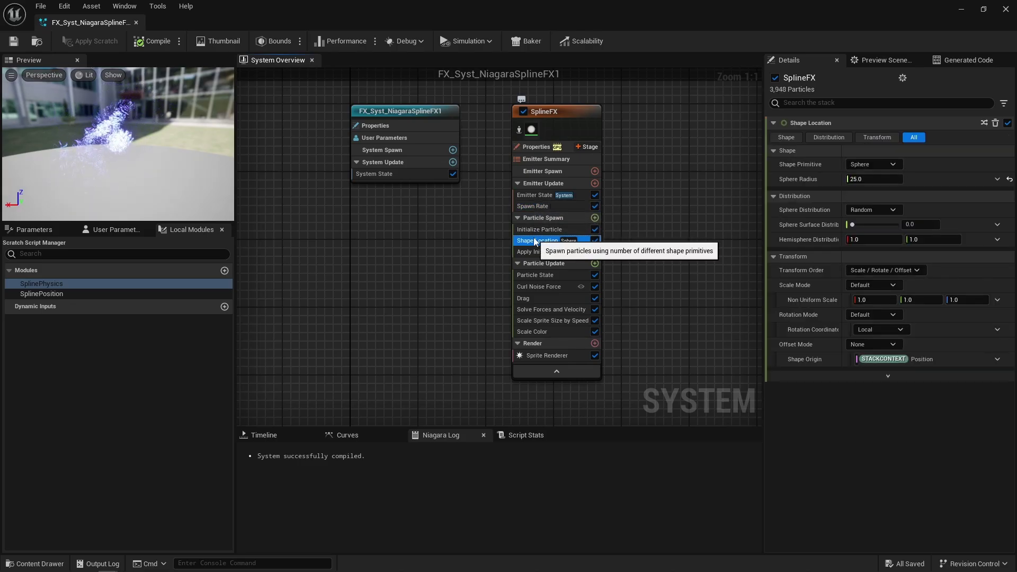
left_click(535, 252)
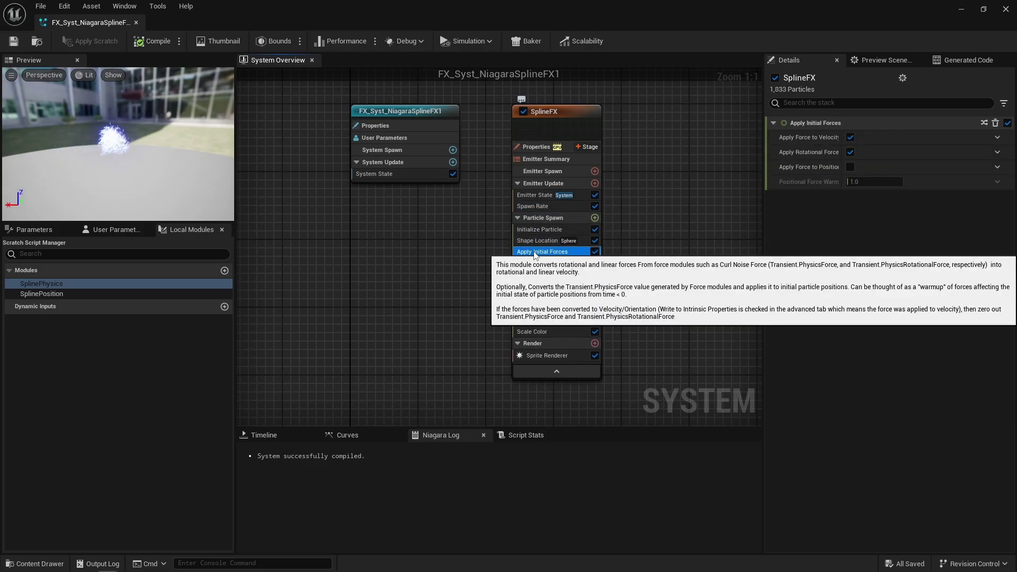
left_click(534, 287)
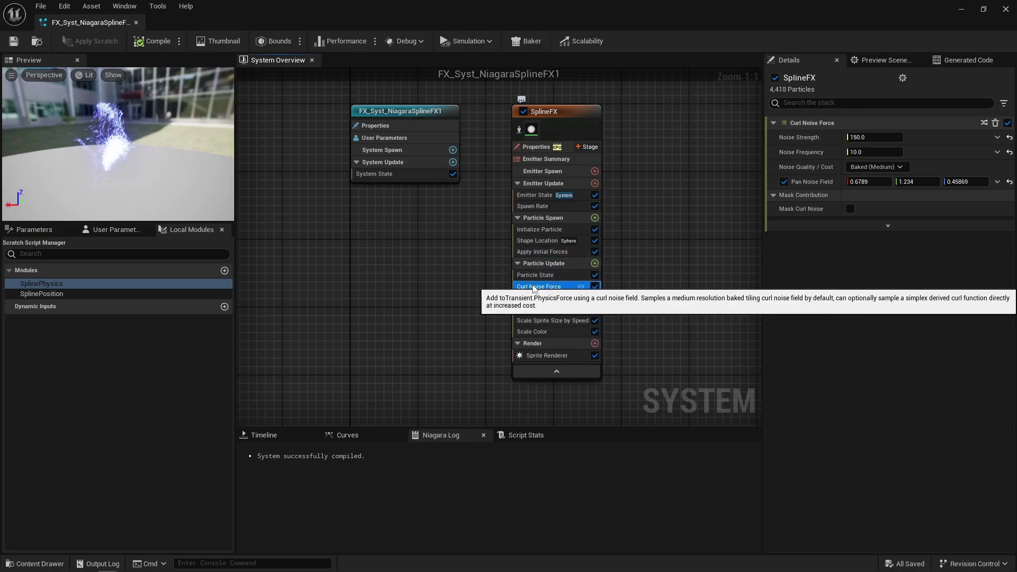
left_click(532, 299)
left_click(534, 310)
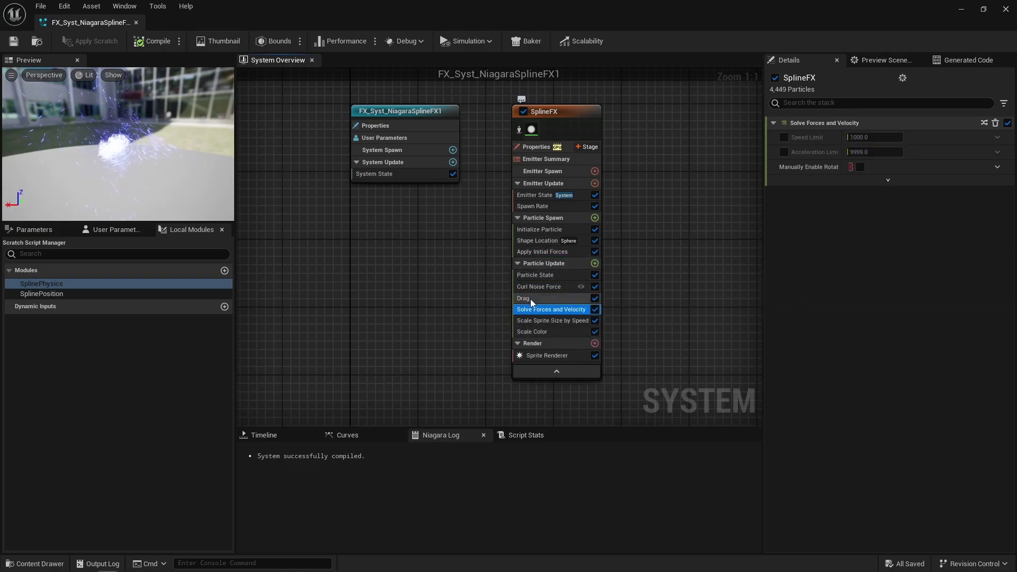
left_click(535, 321)
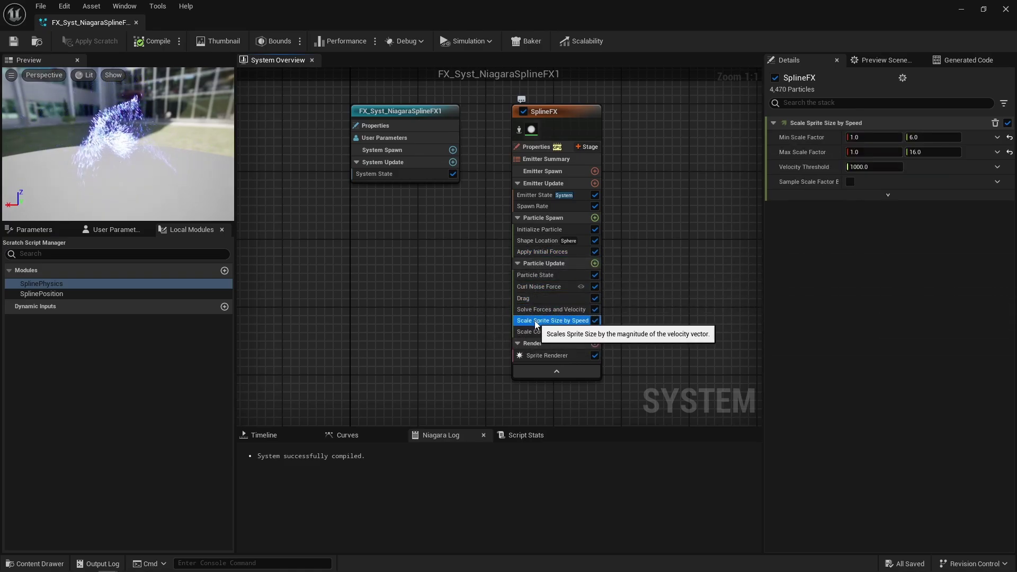
left_click(535, 331)
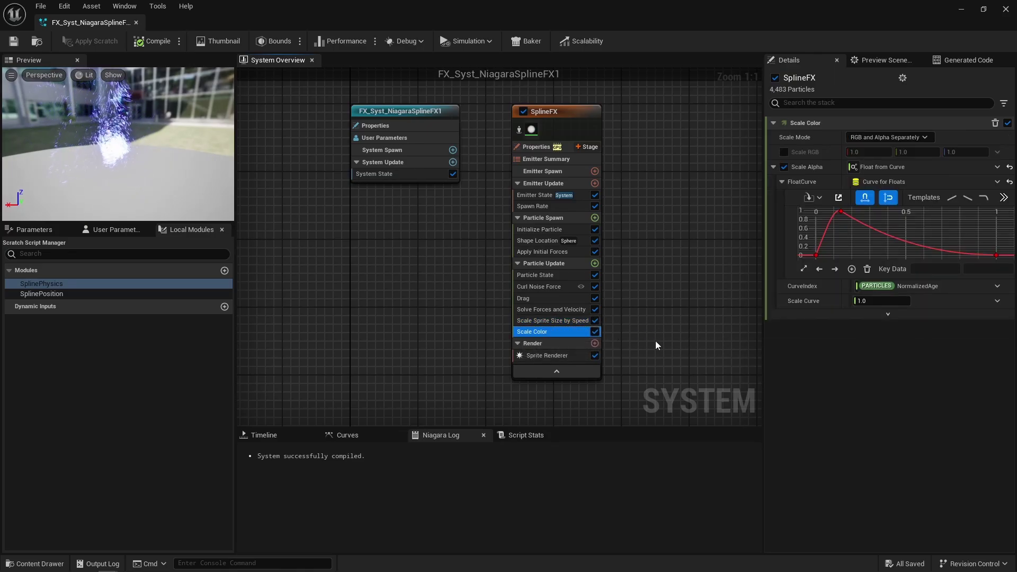
Add a new Scratch Pad module to Particle Spawn and give its Map Get node a Spline data interface input.
left_click(594, 218)
type("scratch")
key("Return")
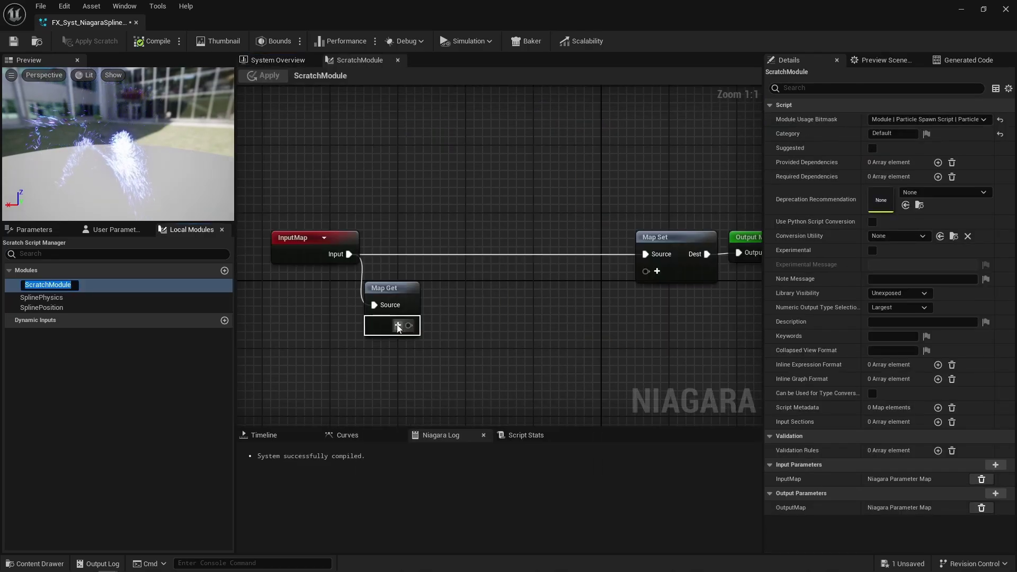
left_click(399, 326)
type("spline")
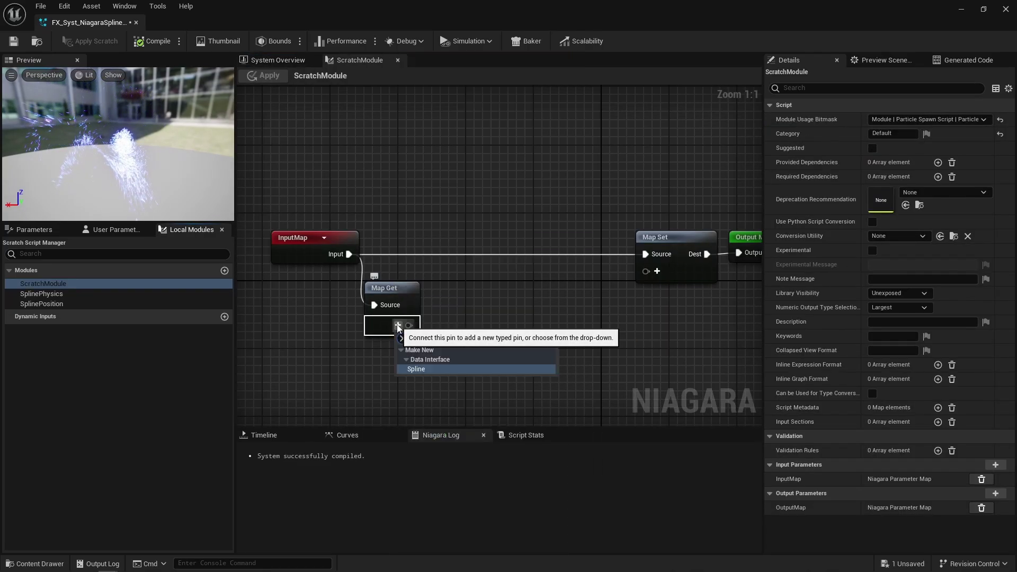
key("Return")
left_click(566, 336)
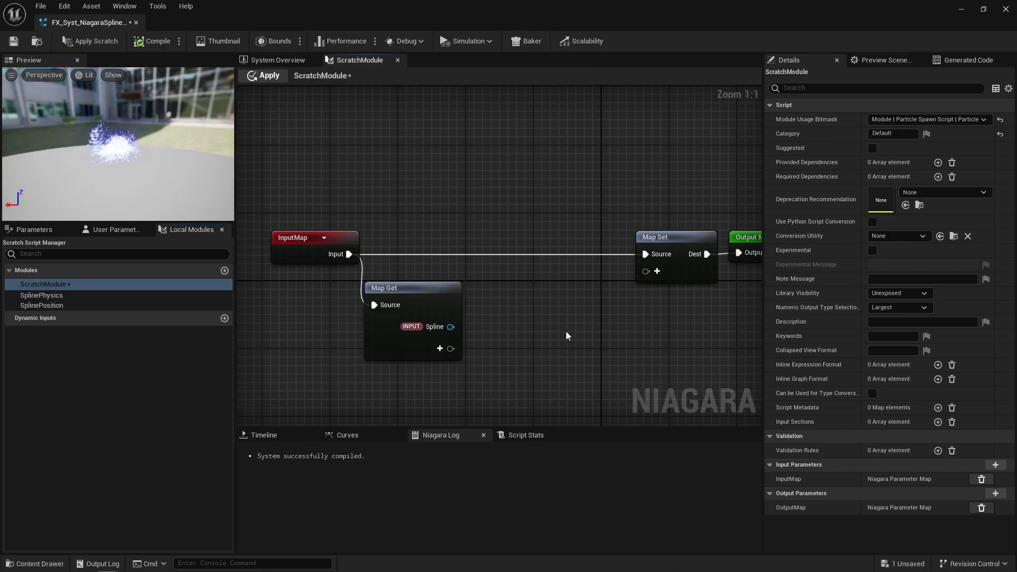
Check the emitter's Local Space property, and feed the scratch module's Spline input into a Sample Spline Position by Unit Distance WS node.
left_click(280, 60)
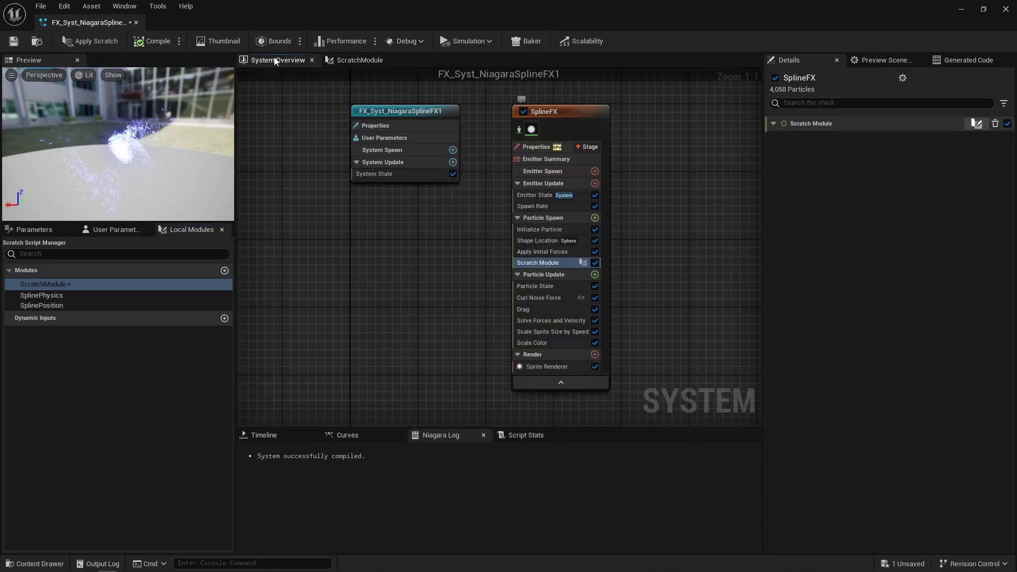
left_click(532, 113)
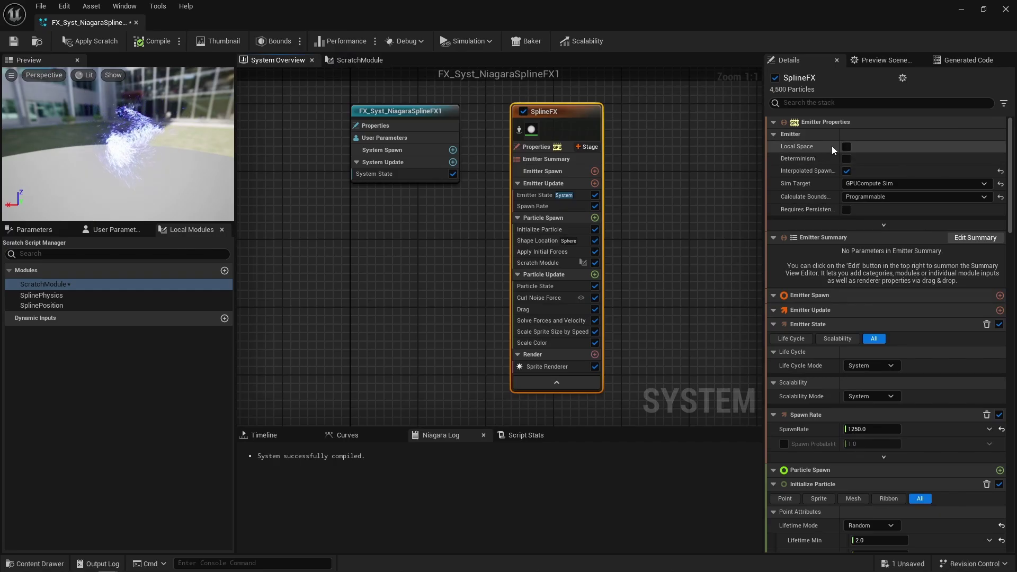
double_click(548, 263)
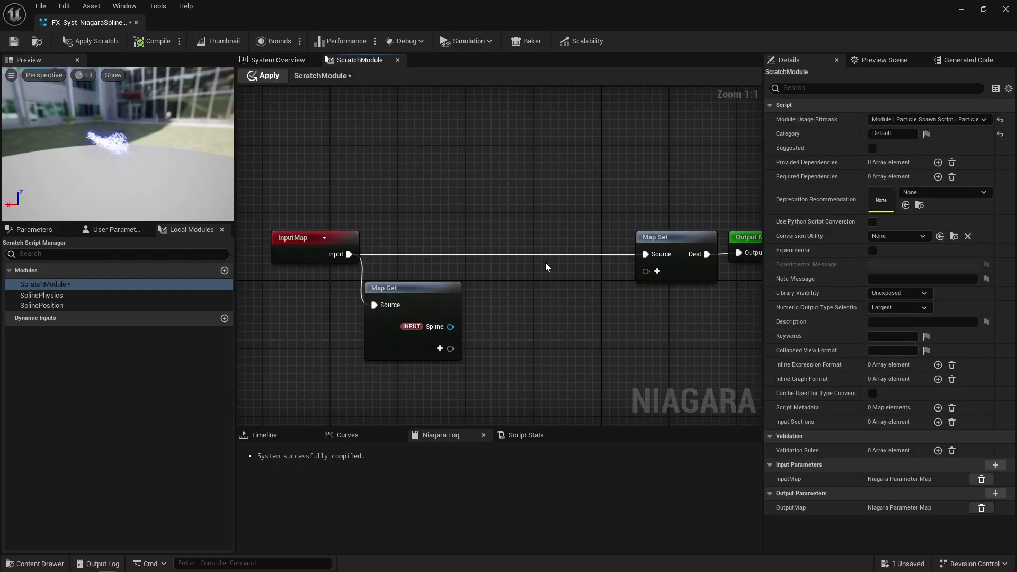
left_click_drag(450, 327, 512, 329)
type("position")
key("Down")
key("Return")
left_click(513, 309)
right_click_drag(513, 309, 520, 236)
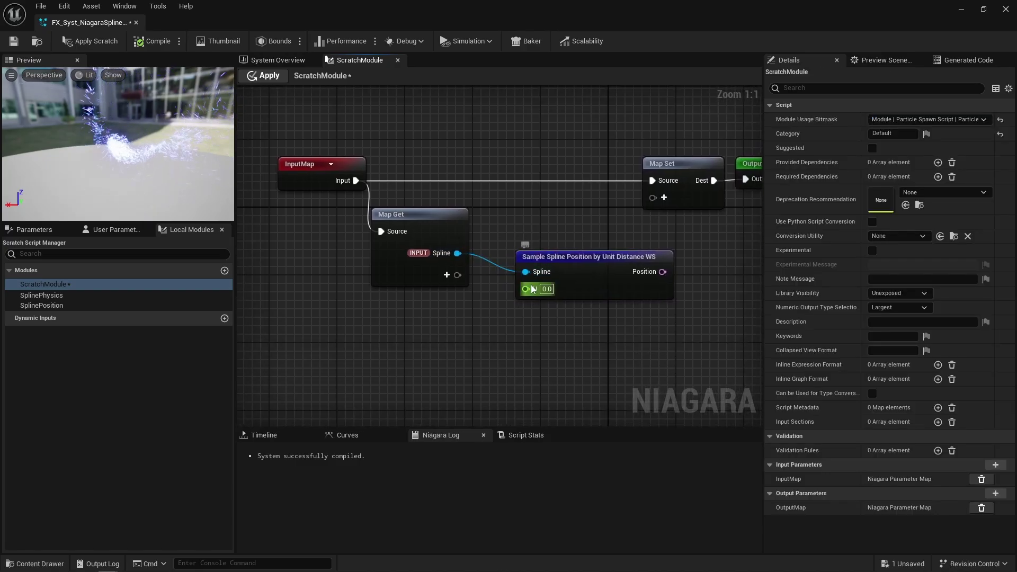
Drive the sample node's U input with a Random Float node whose Max is a float of 1.0, placed below Map Get.
left_click_drag(526, 289, 438, 309)
type("random")
key("Down")
key("Return")
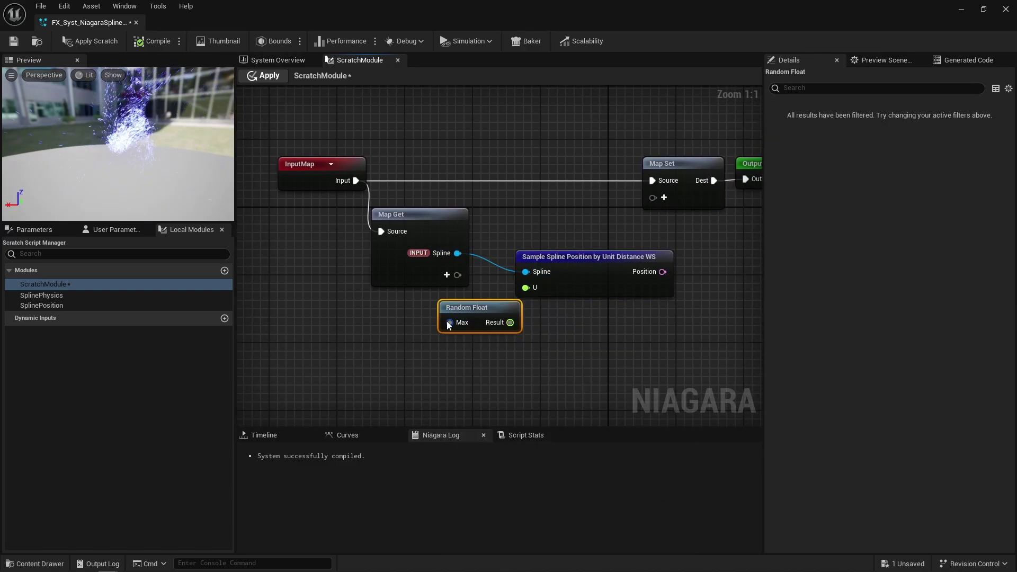
right_click(447, 324)
mouse_move(498, 343)
left_click(581, 353)
left_click(482, 324)
type("1")
key("Return")
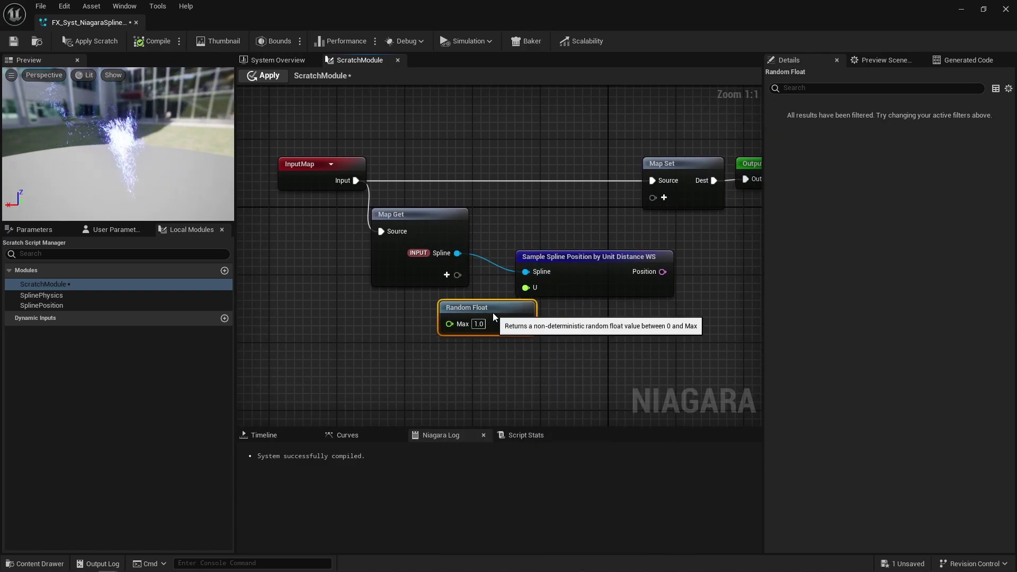
left_click_drag(492, 313, 425, 304)
Add the Particles Position parameter to the Map Set node and connect the sampled spline Position to it.
left_click(635, 225)
right_click_drag(646, 222, 515, 221)
left_click(532, 197)
type("pos")
key("Down")
key("Down")
key("Return")
mouse_move(531, 271)
left_mouse_down()
mouse_move(525, 207)
mouse_move(531, 271)
left_mouse_up()
right_click_drag(652, 219, 695, 234)
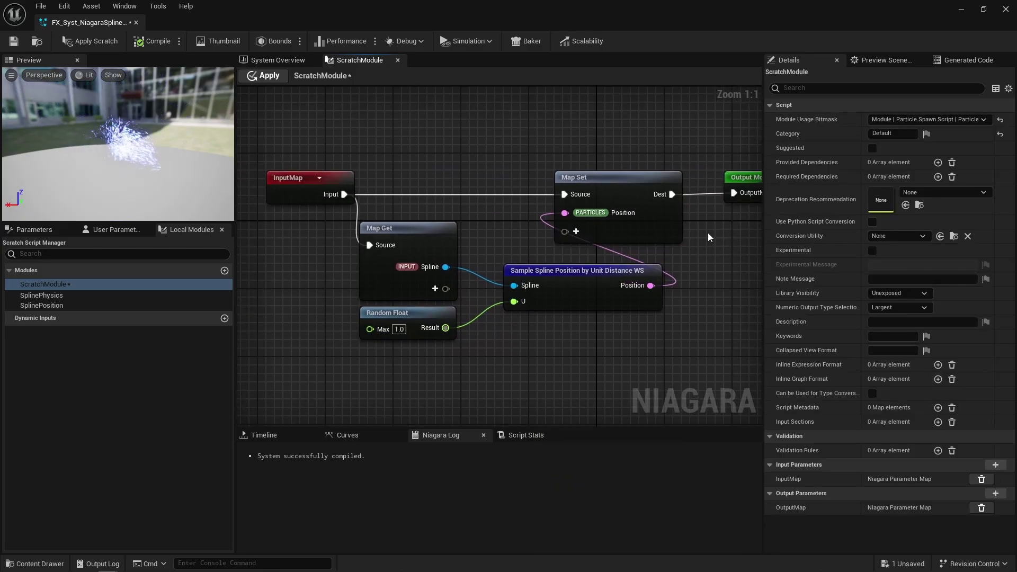
Apply the scratch module's changes and move the module directly below Initialize Particle in Particle Spawn.
left_click(269, 77)
left_click(262, 61)
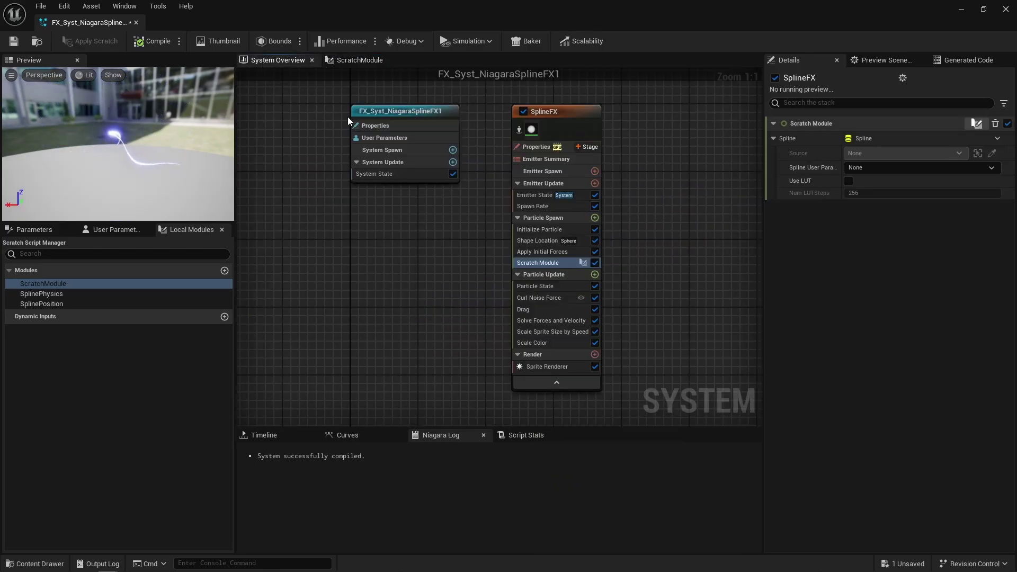
left_click_drag(533, 269, 543, 239)
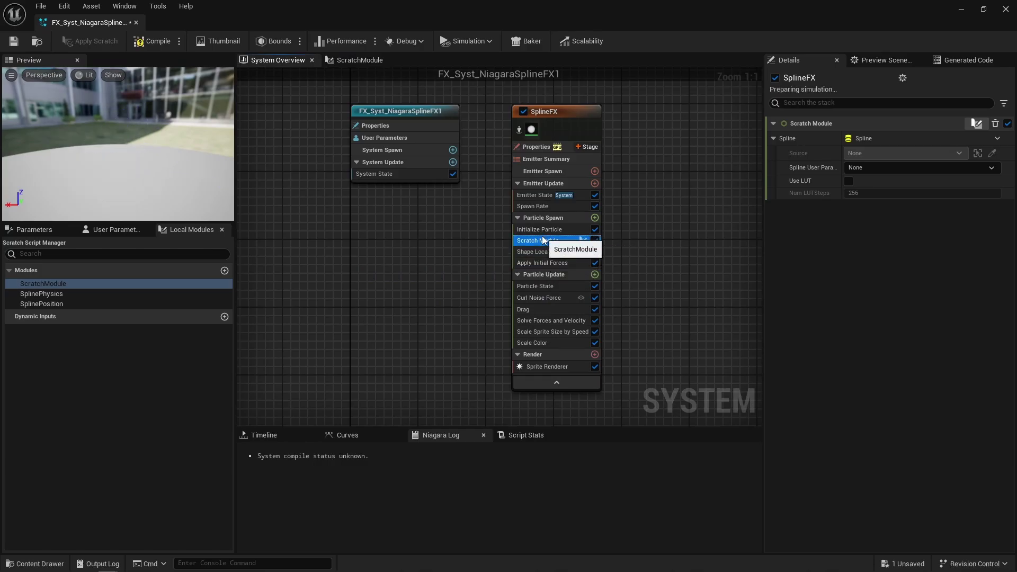
Check the Shape Location settings and the scratch module graph, and bind the Scratch Module's Spline to the Spline user parameter.
left_click(547, 252)
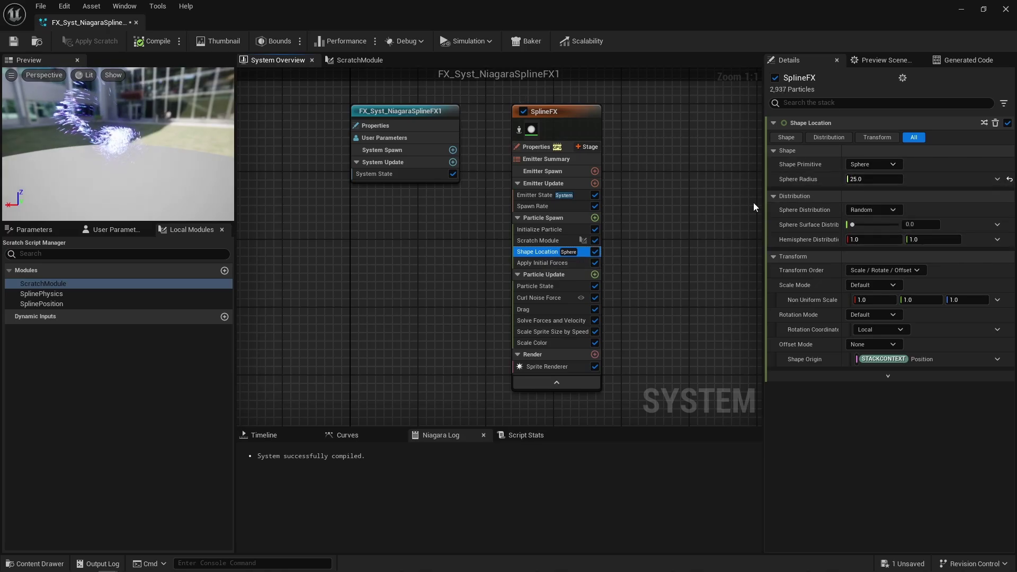
double_click(546, 241)
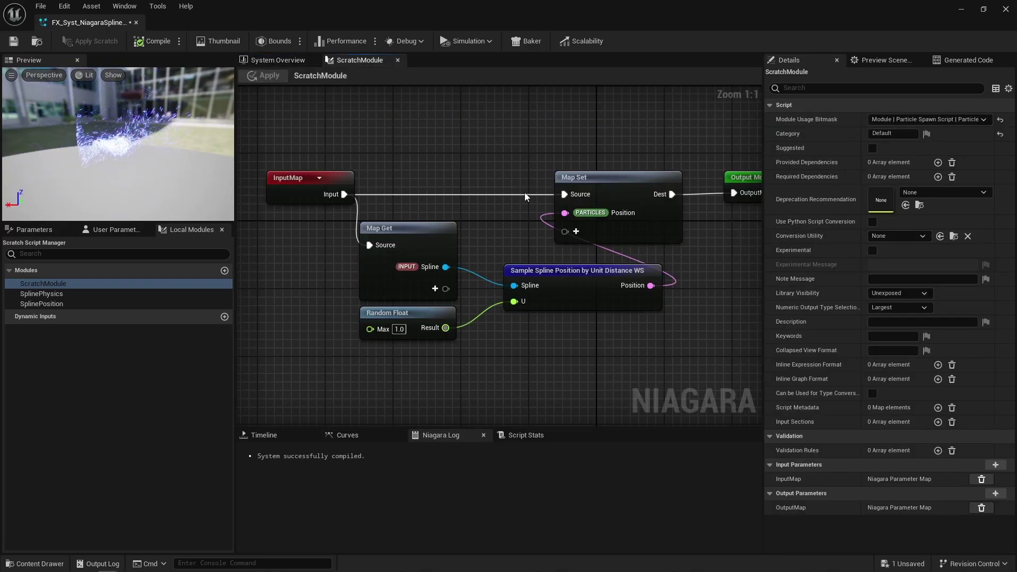
left_click(289, 62)
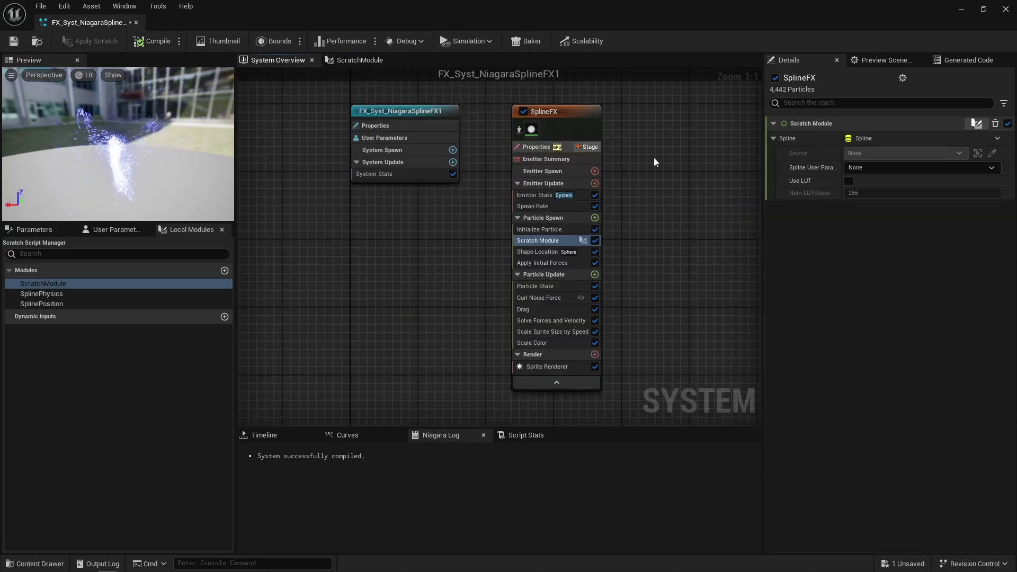
left_click(887, 202)
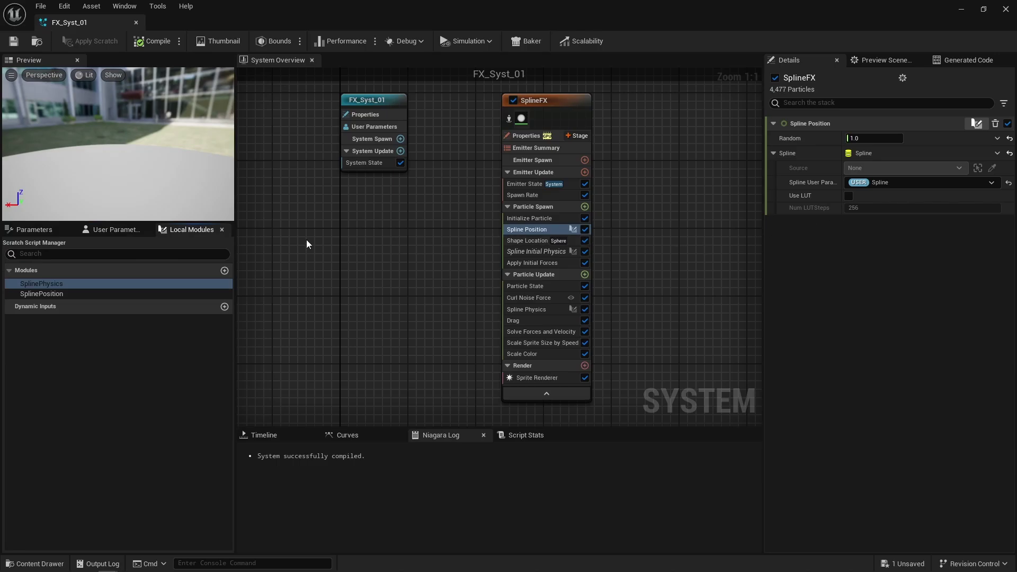
Review the system's Spline user parameter and the matching variable name in the blueprint's Set Niagara Variable (Object) node.
left_click(98, 231)
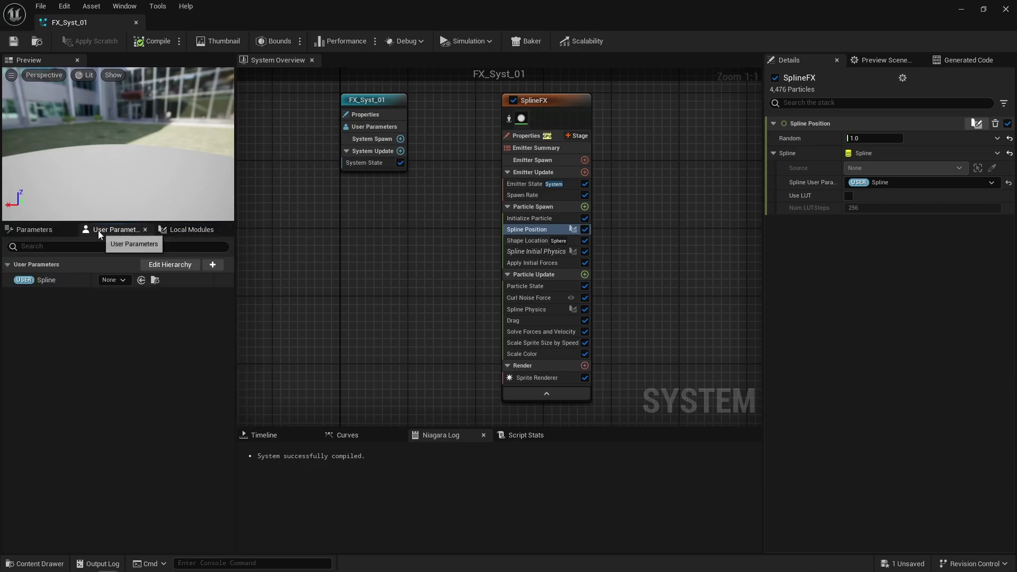
left_click(215, 268)
left_click(113, 303)
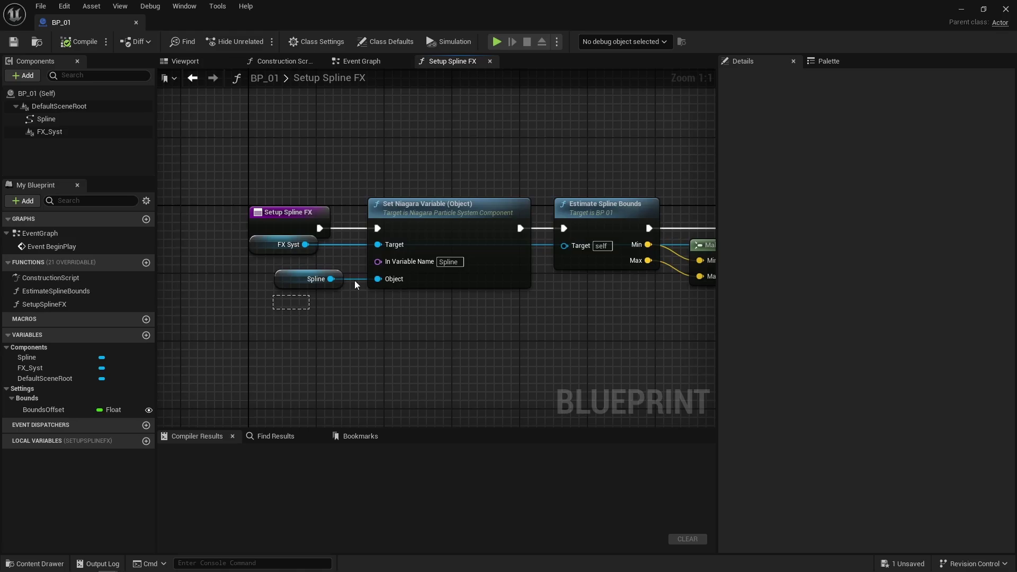
left_click_drag(355, 285, 424, 261)
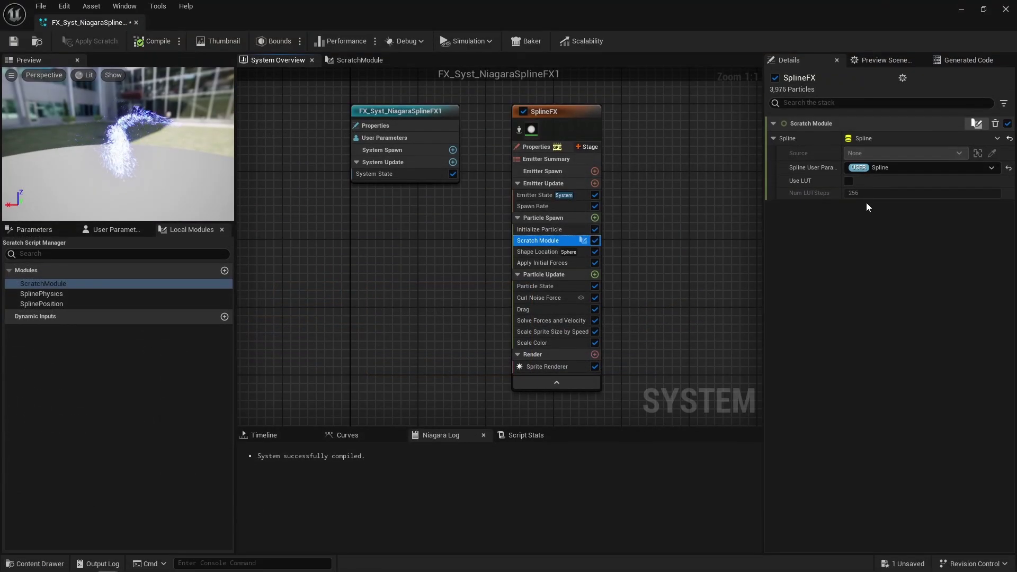
Add a second new Scratch Pad module to Particle Update and move it up next to Curl Noise Force.
left_click(596, 275)
type("scra")
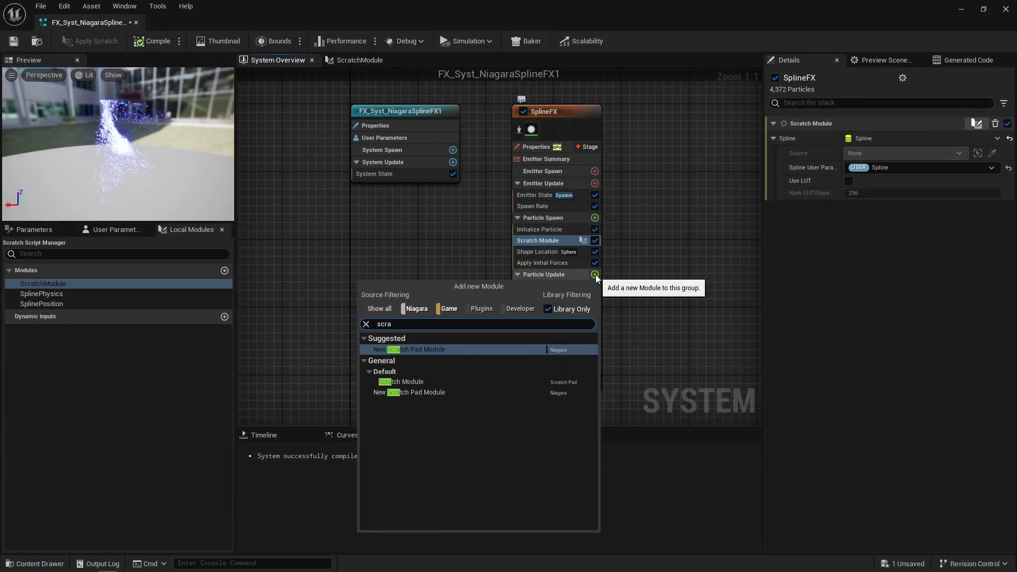
key("Return")
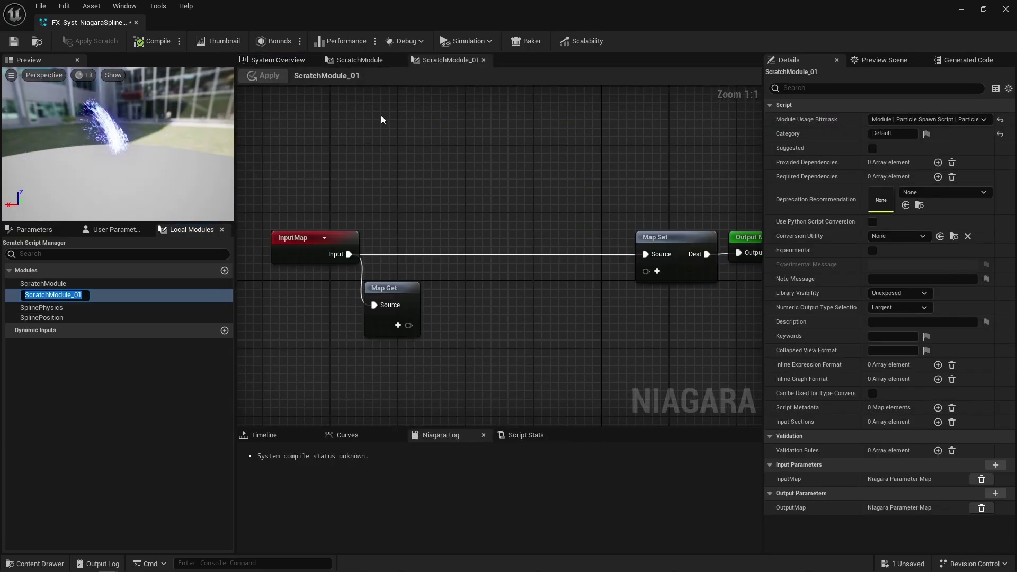
left_click(275, 62)
left_click_drag(542, 354, 543, 298)
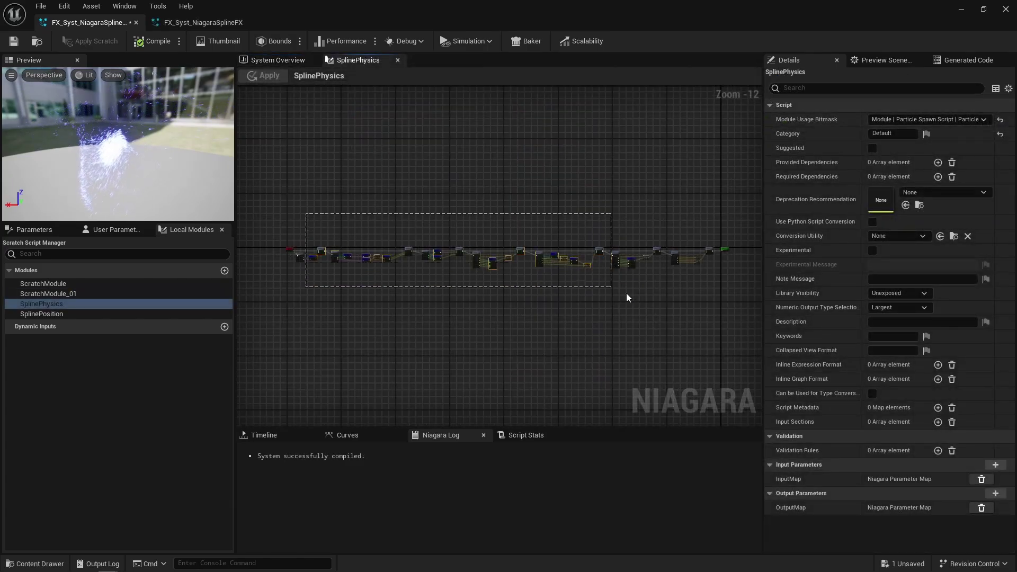
Examine the overall SplinePhysics graph and its first section, which stores the closest unit distance in the local U parameter.
left_click_drag(626, 293, 684, 303)
left_click(684, 303)
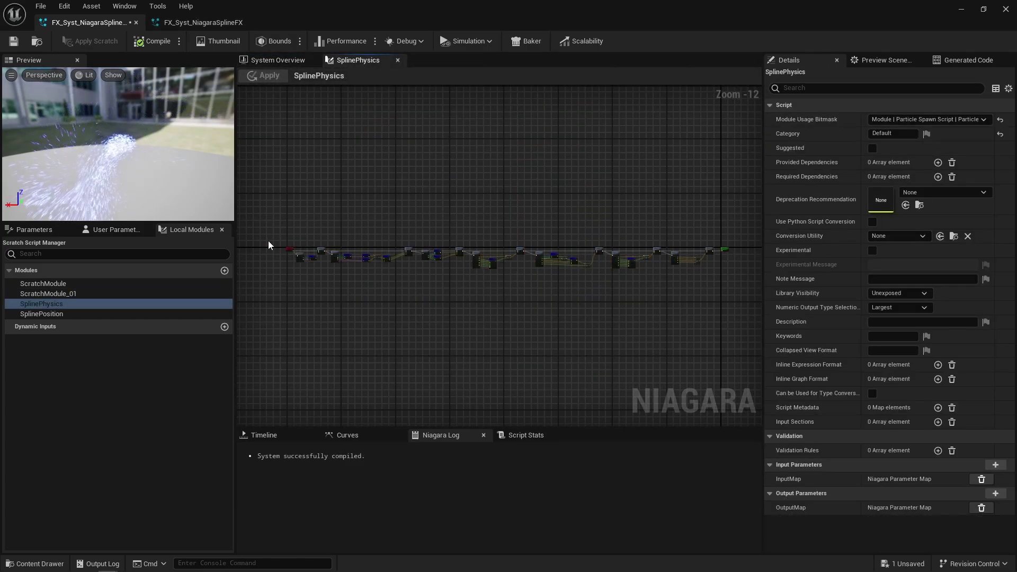
scroll(376, 324, "up", 12)
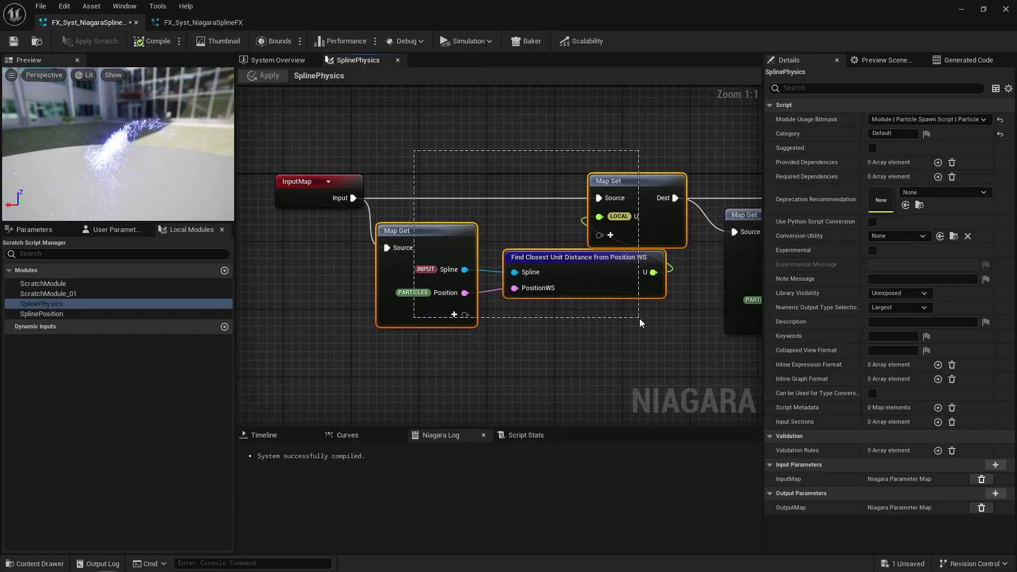
left_click_drag(639, 319, 640, 319)
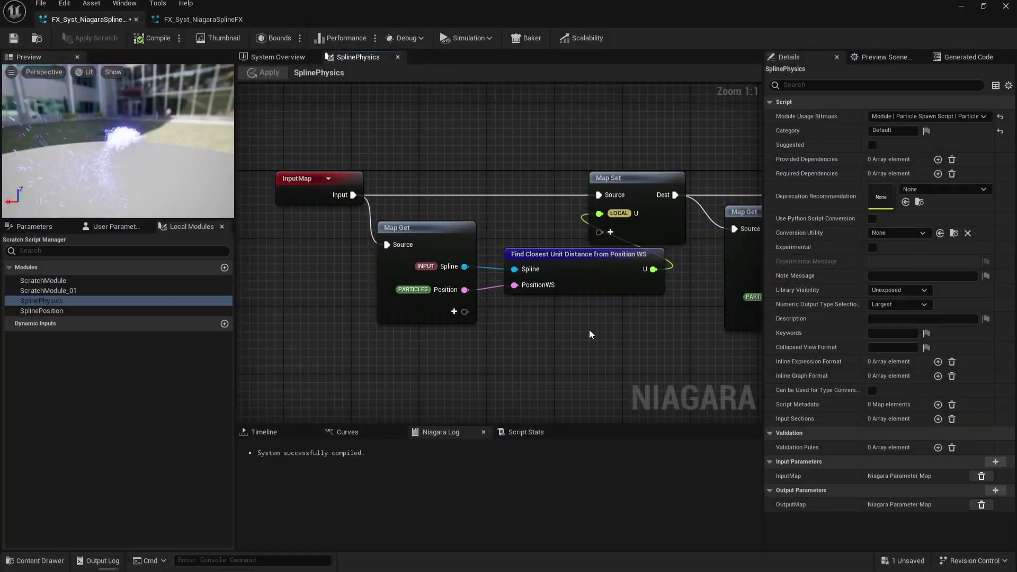
Examine the SplinePhysics section that computes DirectionToSpline and DistanceToSpline from the sampled spline position and the particle position.
right_click_drag(589, 330, 113, 312)
left_click(445, 228)
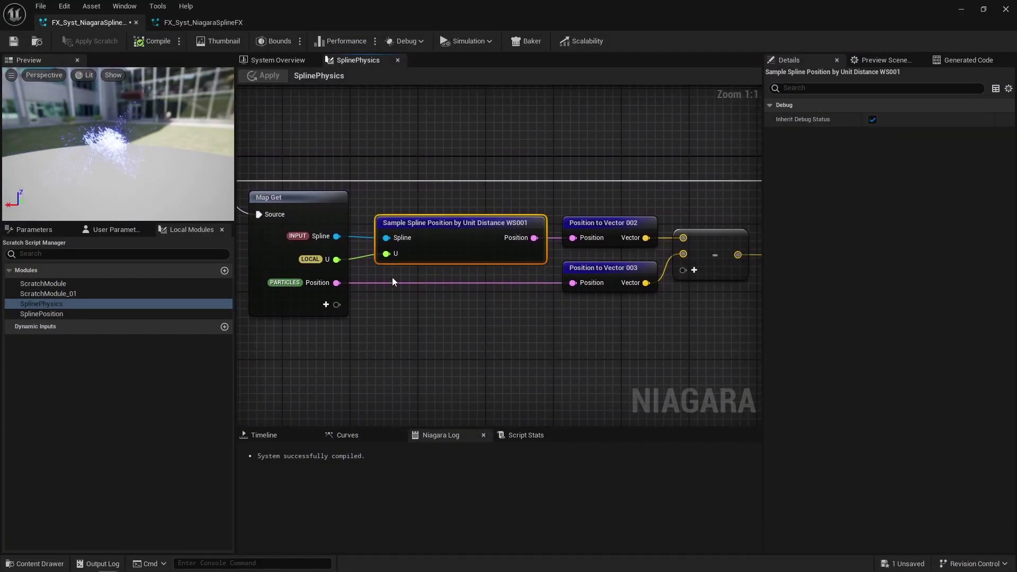
left_click_drag(591, 348, 578, 233)
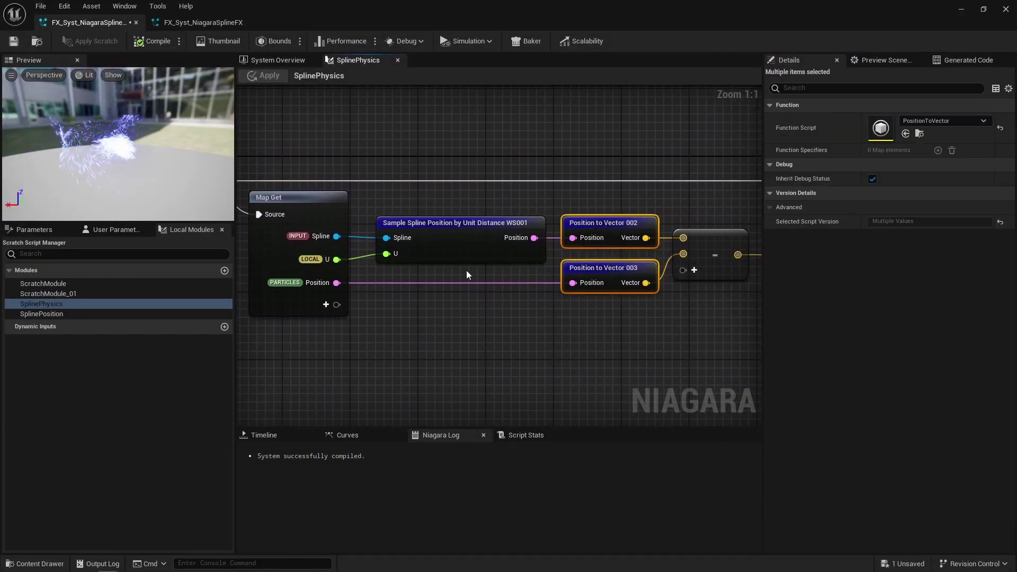
right_click_drag(663, 241, 395, 246)
left_click_drag(396, 246, 656, 258)
right_click_drag(726, 288, 511, 240)
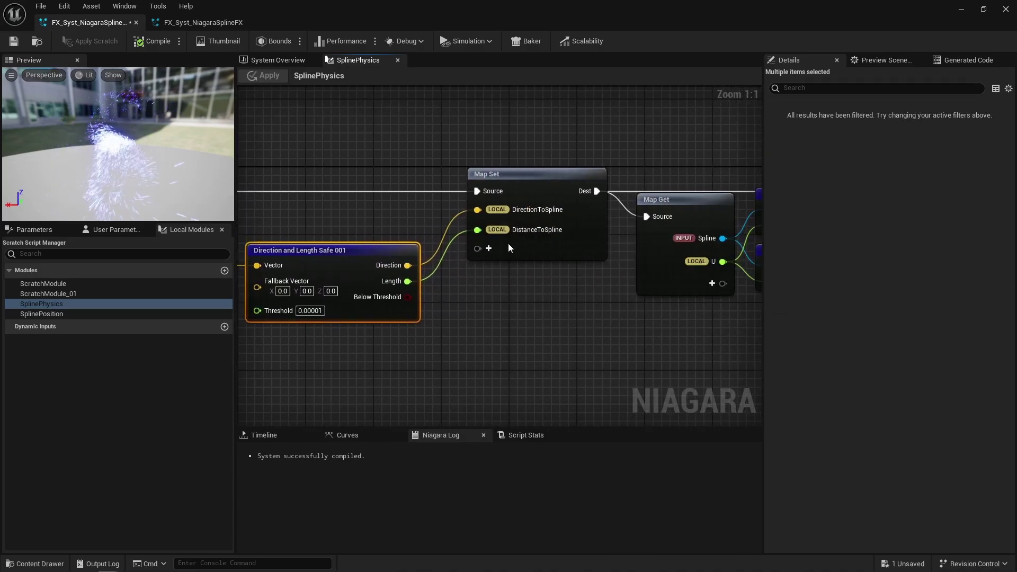
Examine the SplinePhysics section that samples the spline's direction and up vector and stores them as SplineForward and SplineUp.
left_click(538, 299)
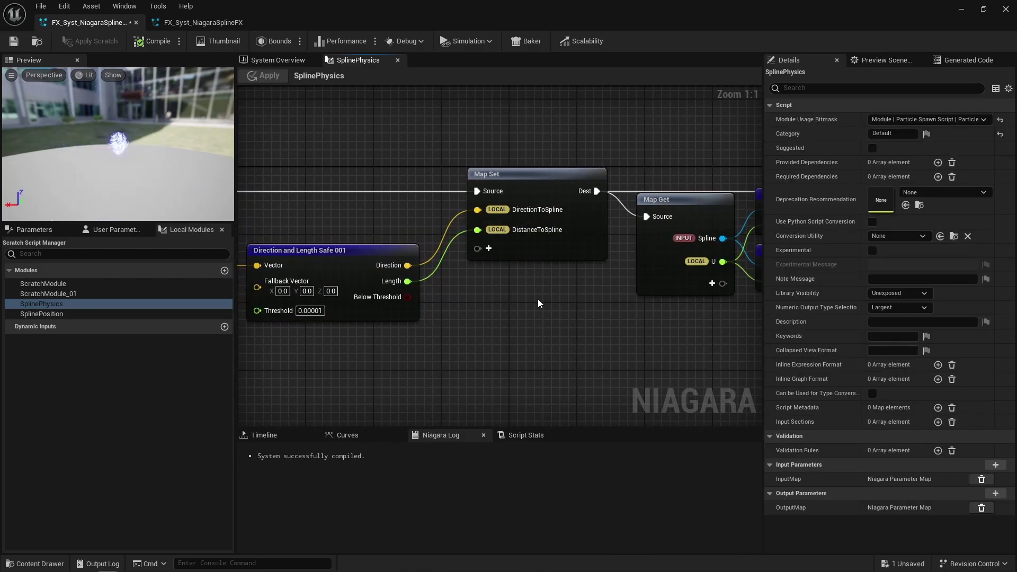
right_click_drag(538, 300, 254, 286)
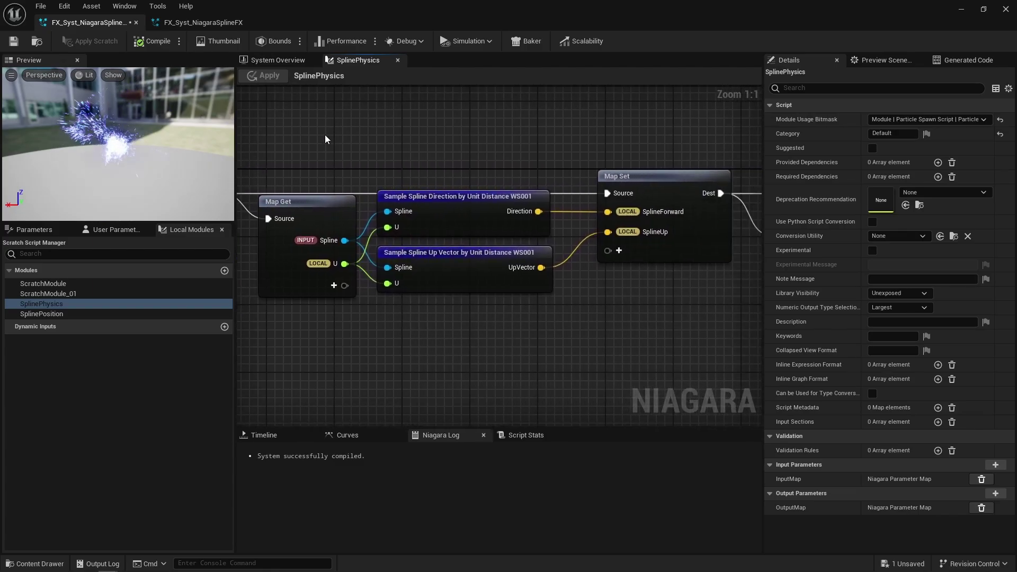
left_click_drag(326, 138, 663, 331)
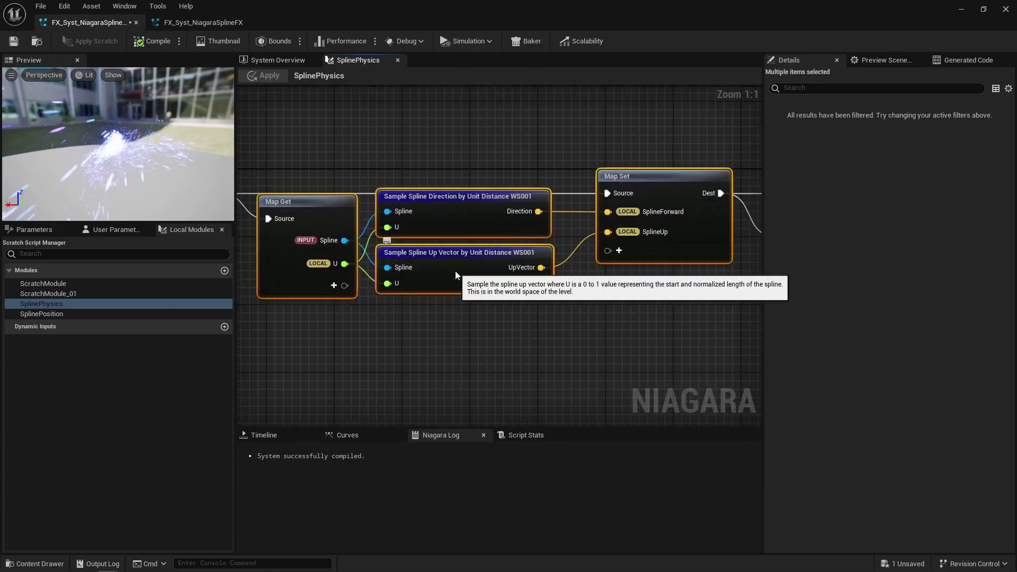
left_click(558, 328)
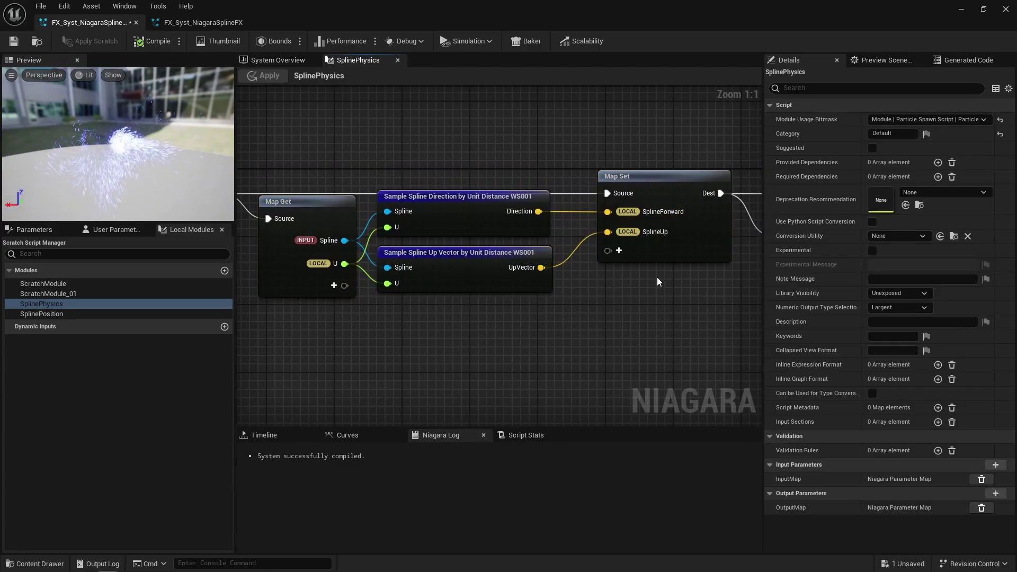
Examine the ForwardForce section, where SplineForward is multiplied by the remapped DistanceToSpline, and save the Niagara system.
right_click_drag(657, 278, 238, 238)
left_click(722, 171)
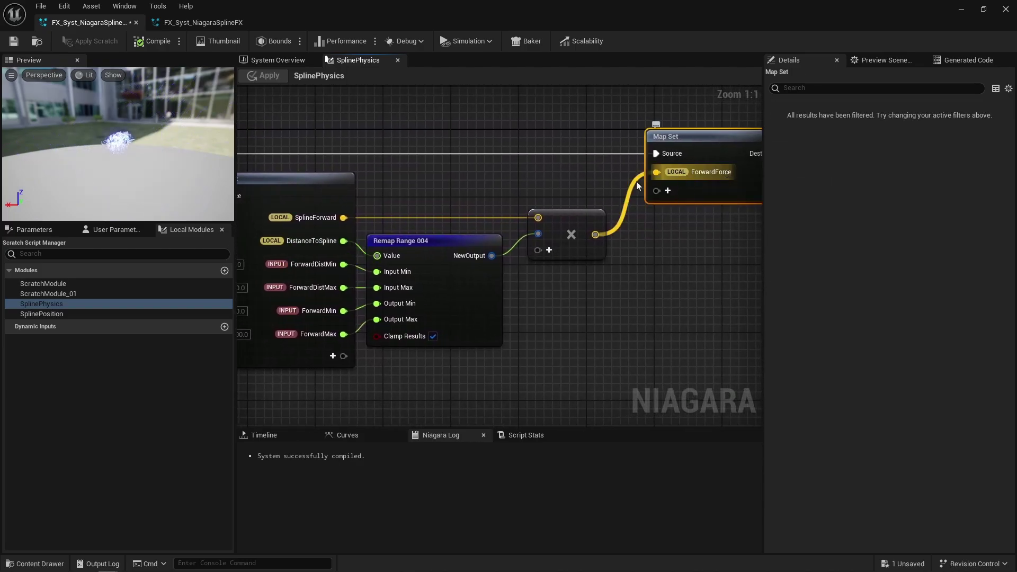
left_click_drag(477, 175, 379, 208)
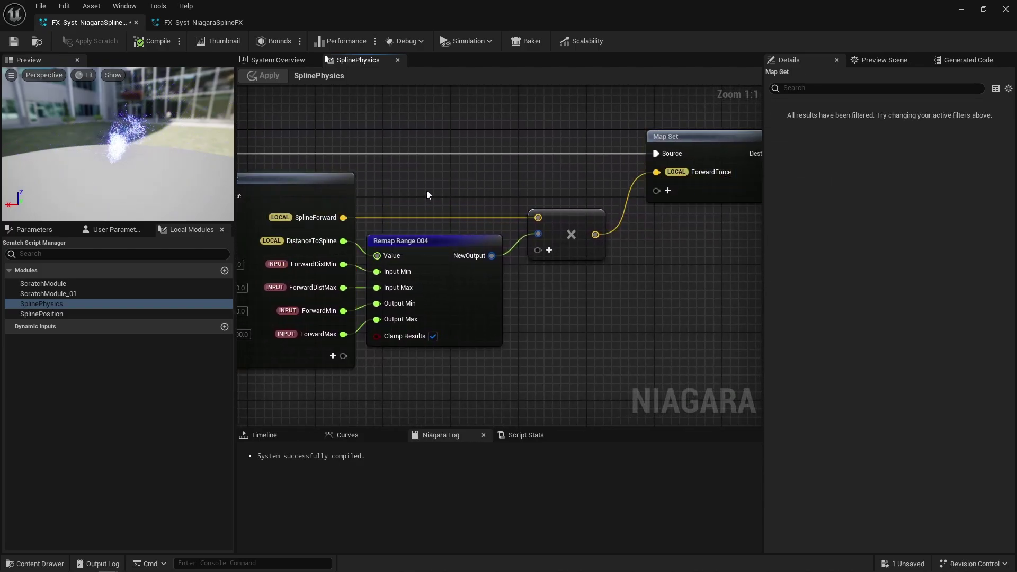
left_click(575, 249)
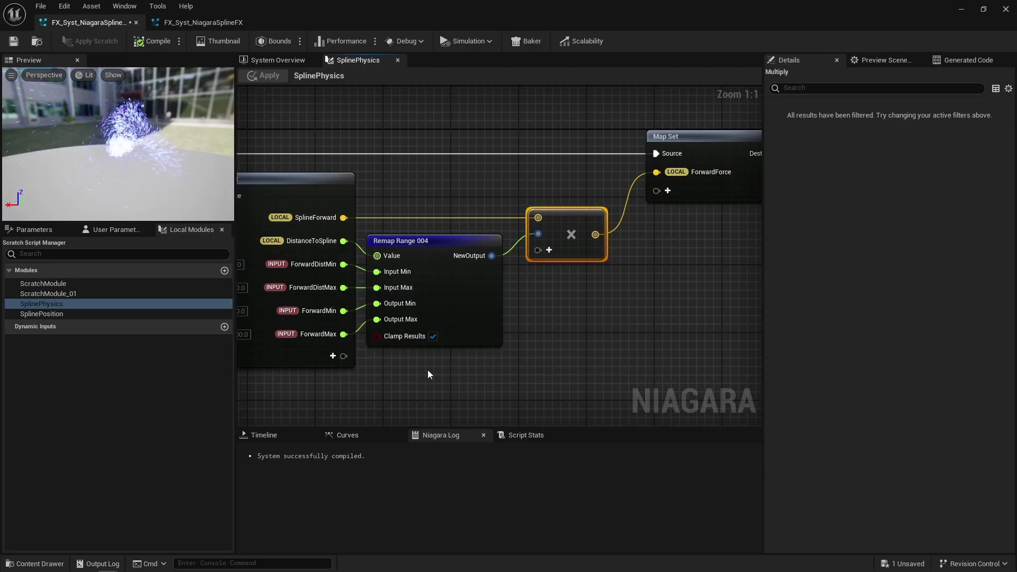
left_click(555, 307)
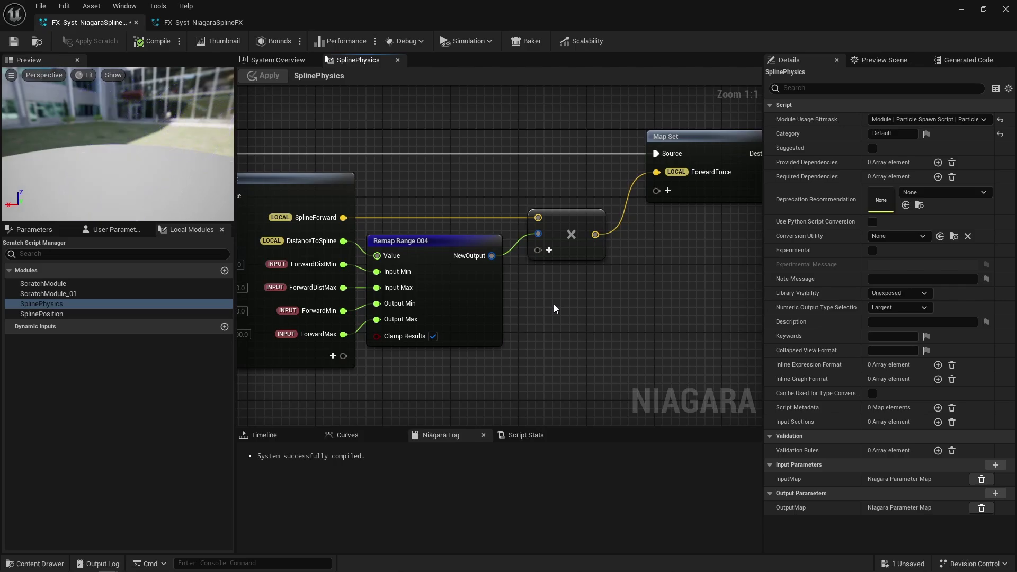
key("ctrl+s")
Examine the SpiralForce section, which rotates SplineUp around SplineForward using the Spiral curve and scales it by ForceAround.
right_click_drag(672, 265, 196, 250)
right_click_drag(608, 253, 238, 249)
left_click(650, 151)
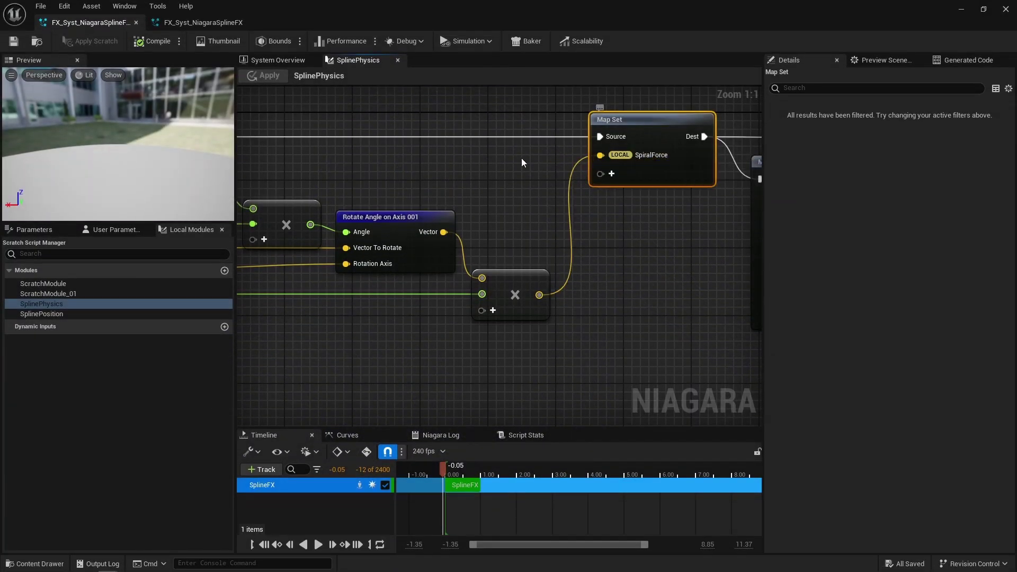
right_click_drag(521, 158, 776, 166)
left_click(688, 224)
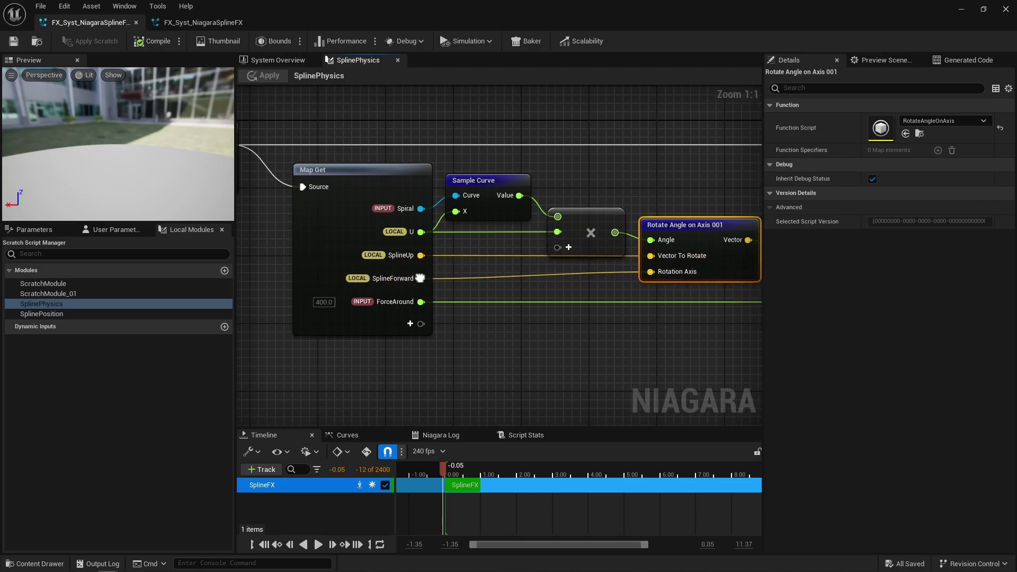
right_click_drag(473, 273, 438, 275)
left_click_drag(552, 179, 571, 278)
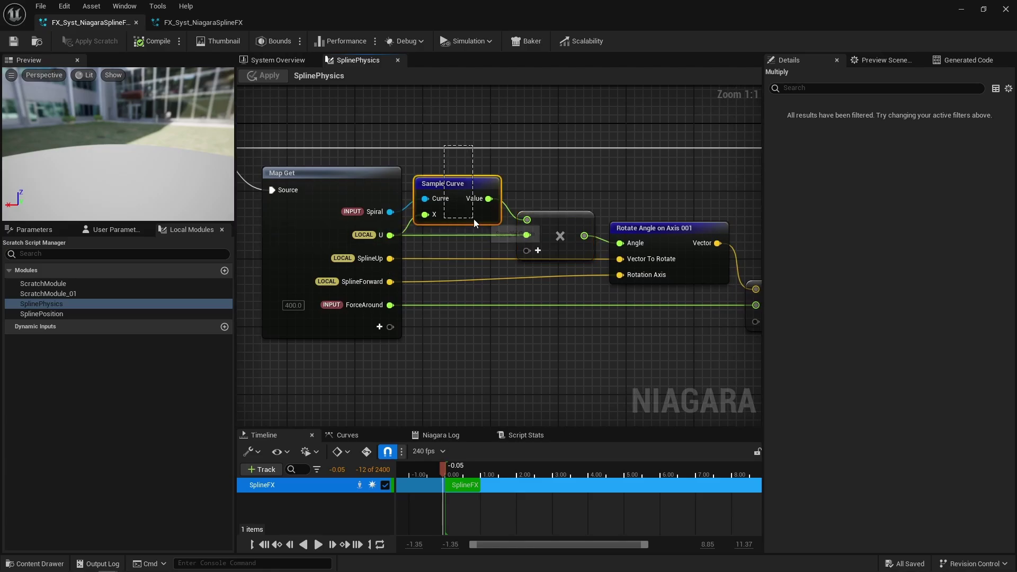
left_click_drag(474, 223, 475, 223)
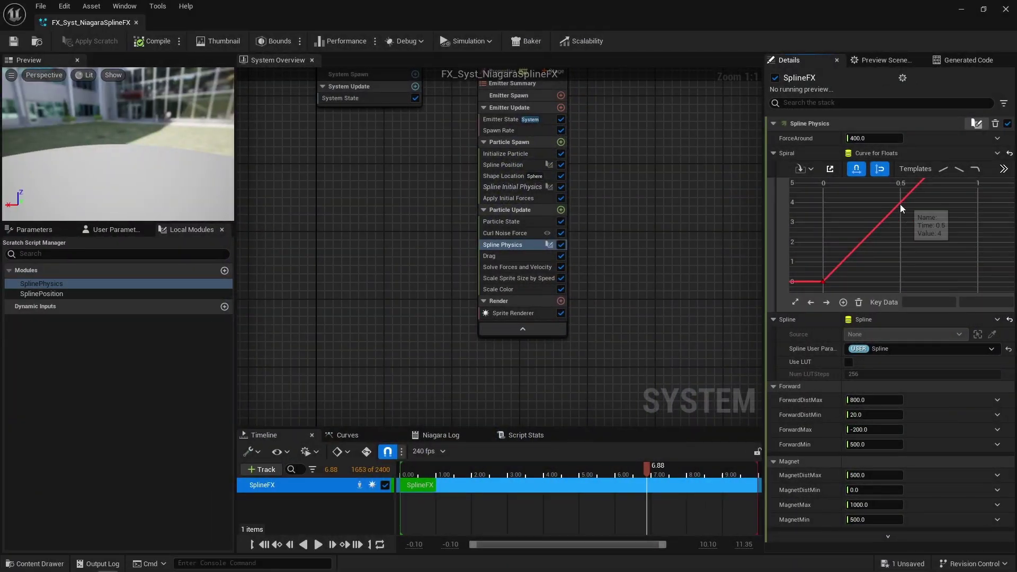
Place a key at time 0.5 with value 4 on the Spline Physics module's Spiral curve.
left_click(901, 205)
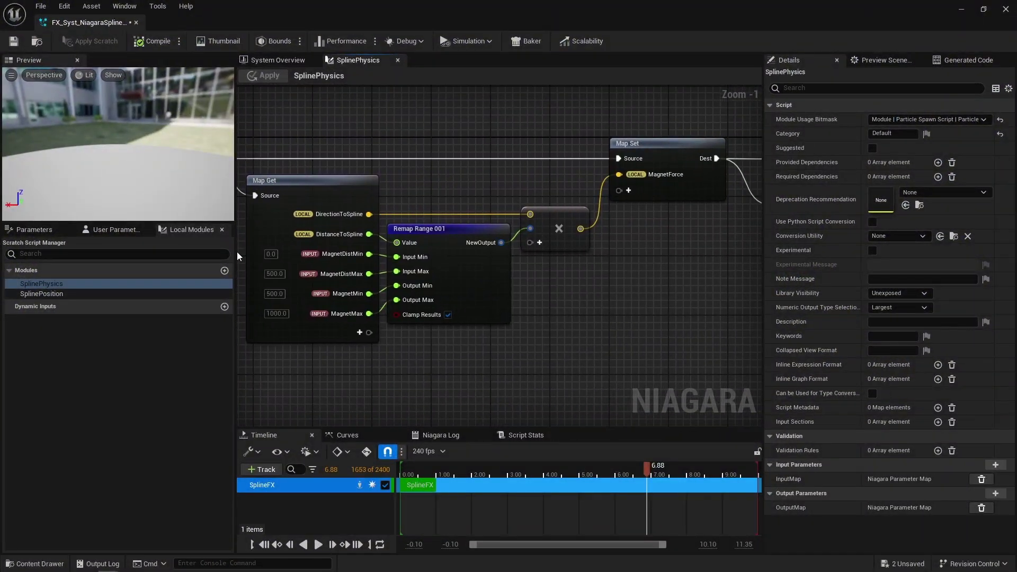
Examine the MagnetForce section, where DirectionToSpline is multiplied by DistanceToSpline remapped with the magnet inputs.
left_click(689, 200)
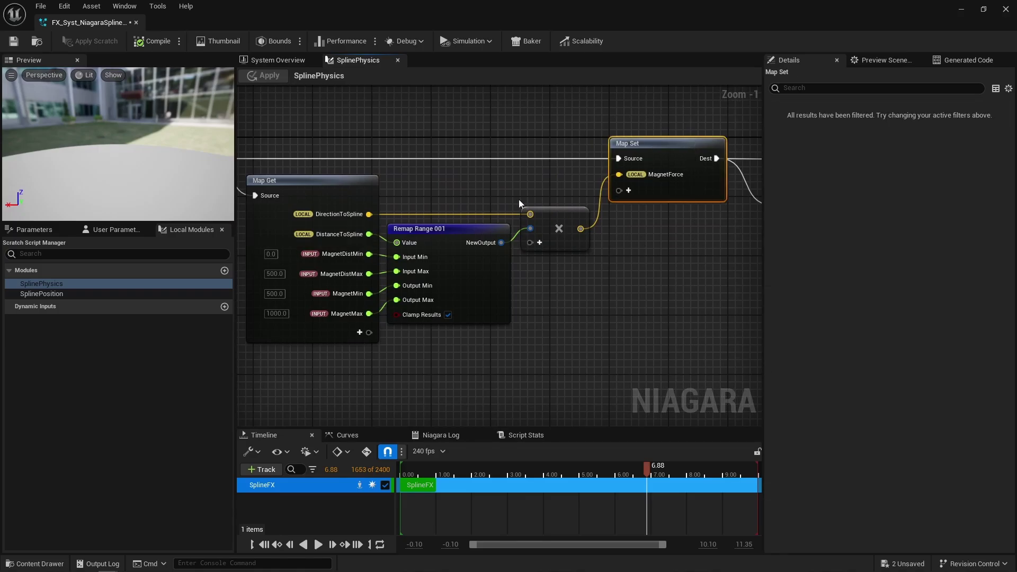
left_click_drag(376, 213, 373, 215)
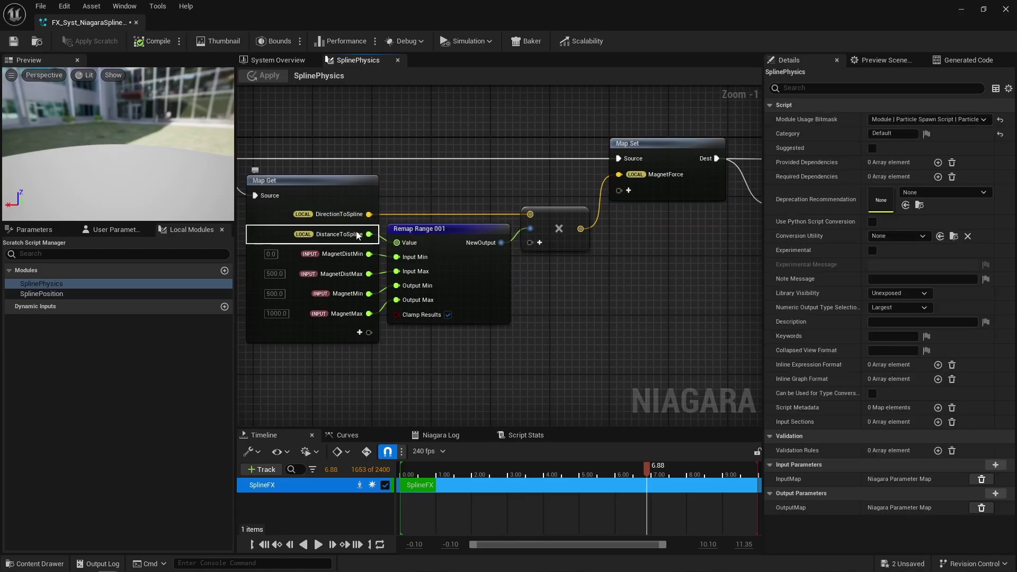
left_click(426, 242)
left_click(551, 346)
Examine the final section that adds the forward, spiral and magnet forces to the transient PhysicsForce.
right_click_drag(686, 318, 369, 346)
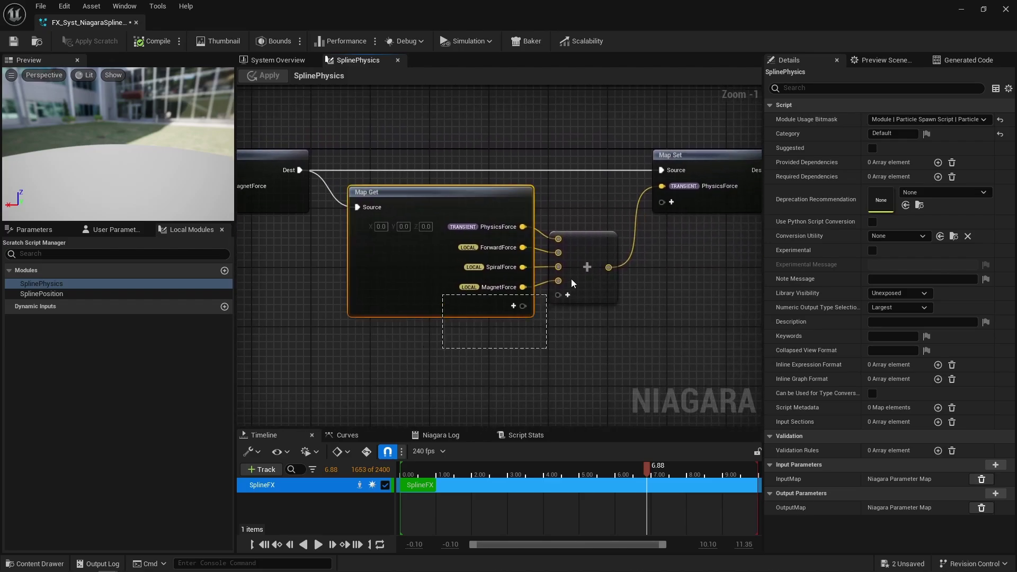
left_click(587, 273)
left_click(552, 332)
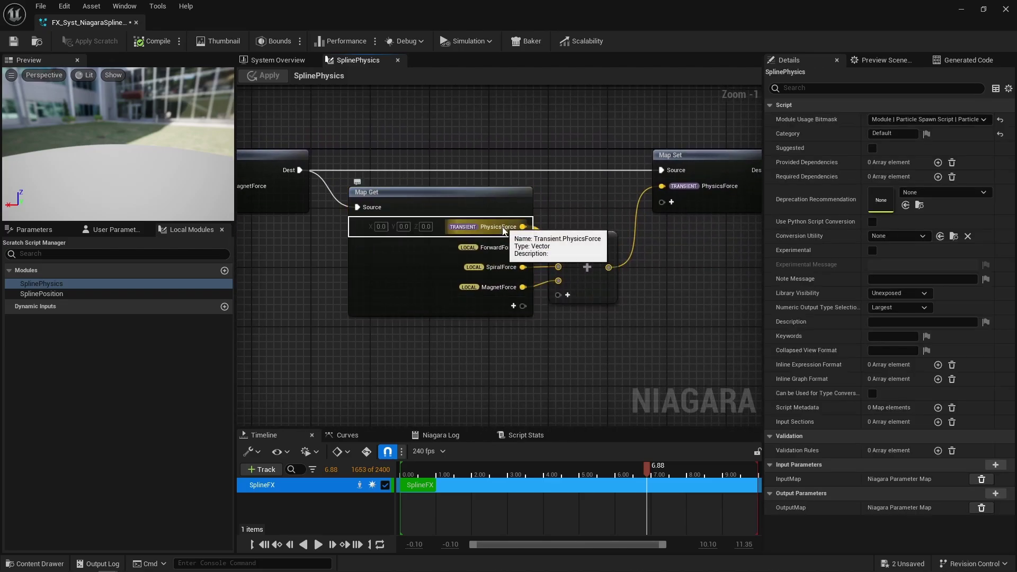
Add a Vector pin named PhysicsForce to the final Map Get node and change its namespace to Transient.
left_click(513, 307)
type("vector")
key("Return")
type("PhysicsForce")
key("Return")
right_click(512, 310)
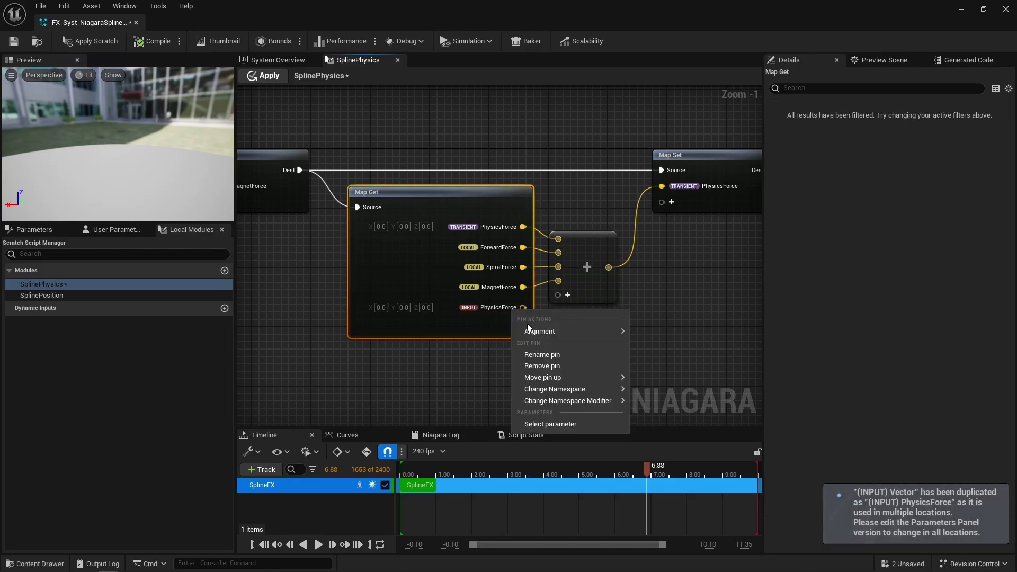
mouse_move(563, 390)
left_click(666, 476)
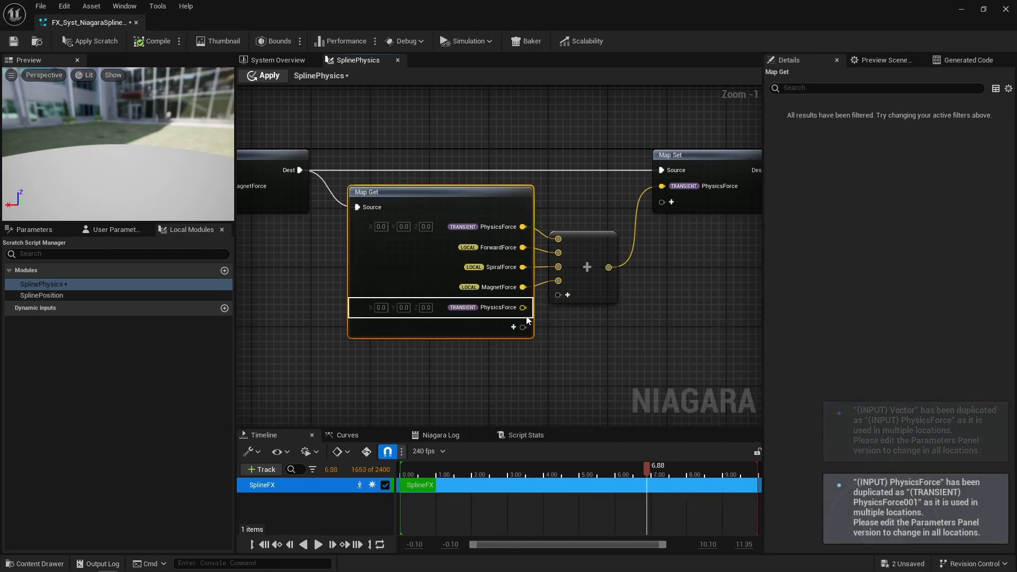
Inspect the Solve Forces and Velocity module's script graph, and select Spline Initial Physics in the emitter's Particle Spawn stage.
left_click(286, 60)
double_click(517, 268)
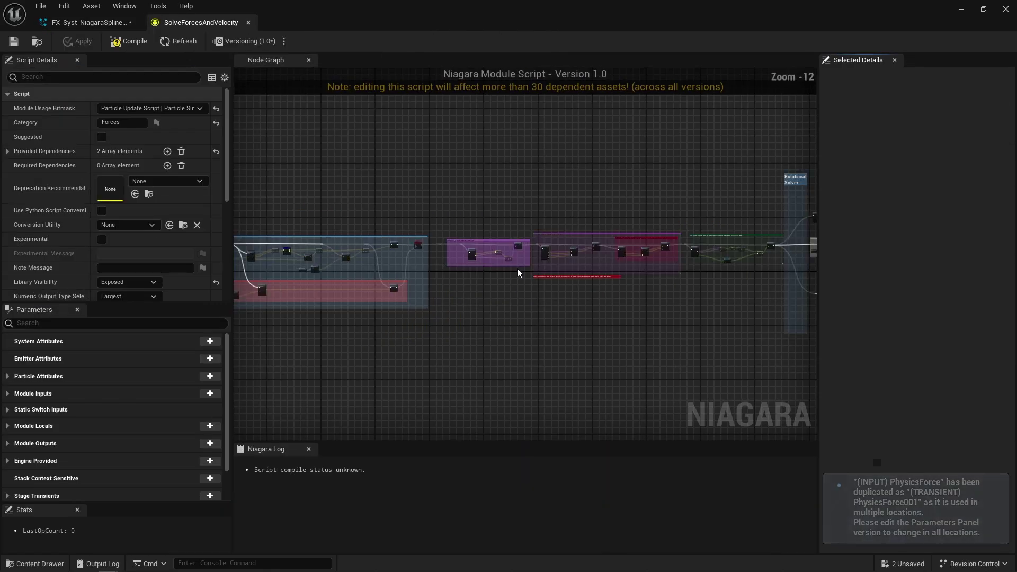
scroll(675, 254, "up", 6)
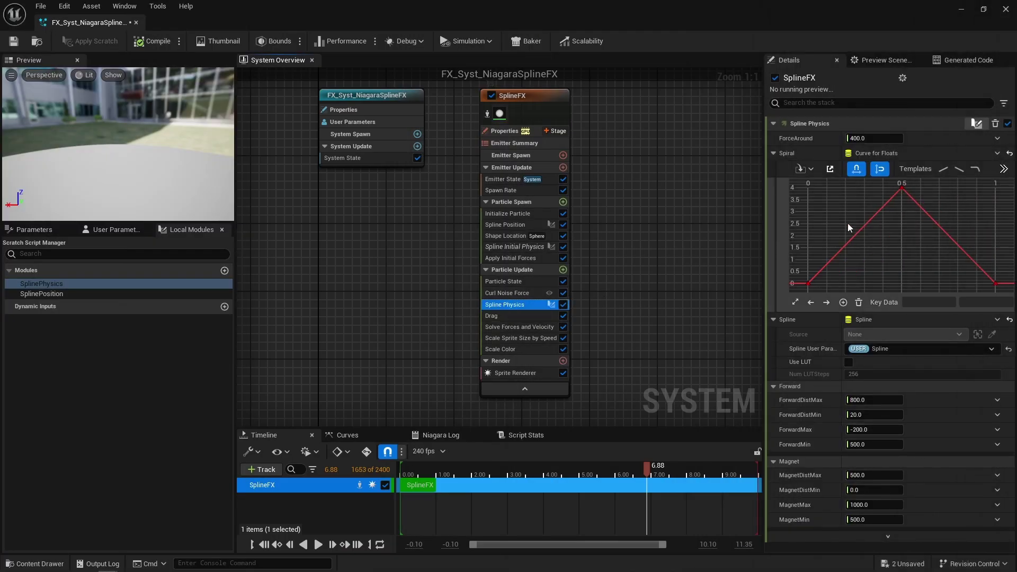
left_click(506, 248)
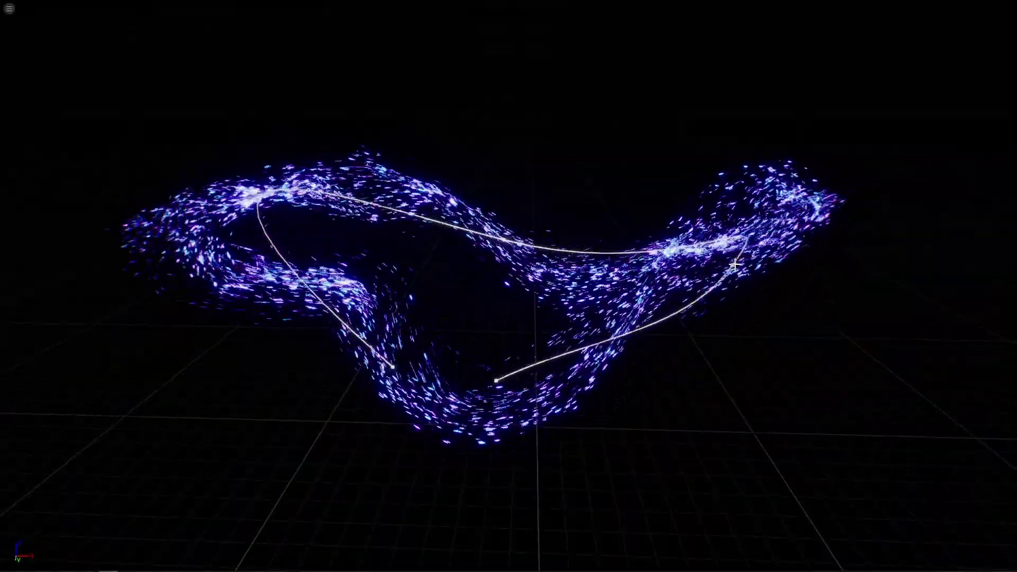
Move one of the actor's spline points upward in the level and rotate it to reshape the particle path.
left_click_drag(733, 262, 740, 146)
key("e")
left_click_drag(712, 107, 729, 50)
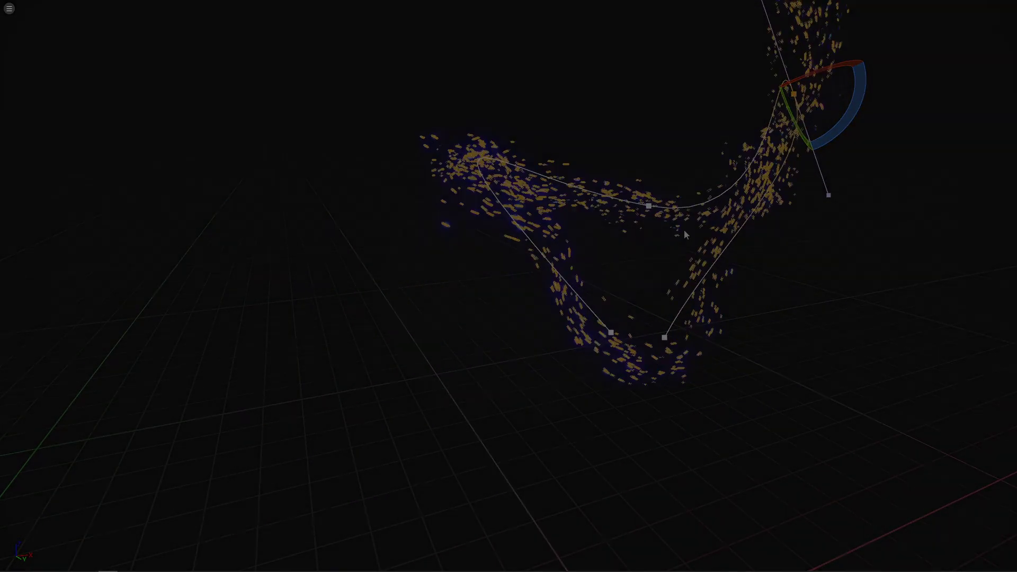